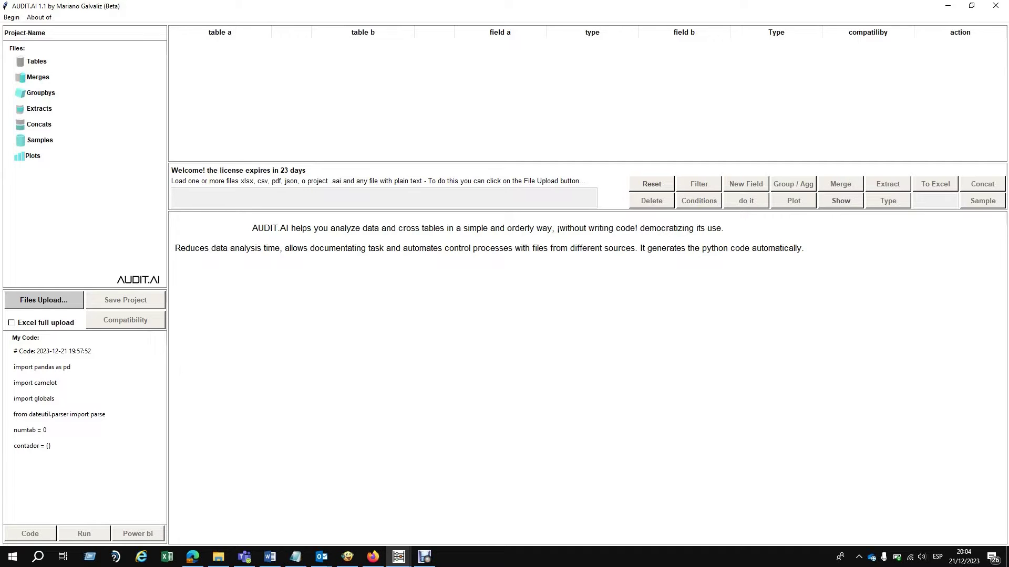
Upload the files invoices.xlsx, lines.xlsx and payments.xlsx from the Case folder
{"action": "left_click", "coordinate": [11, 323]}
{"action": "left_click", "coordinate": [11, 323]}
{"action": "left_click", "coordinate": [11, 323]}
{"action": "left_click", "coordinate": [44, 300]}
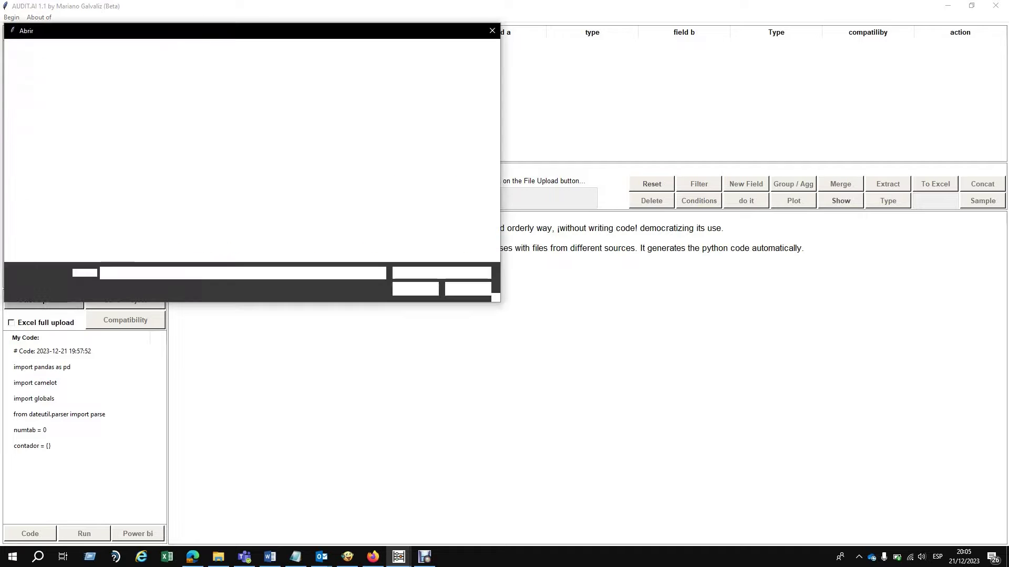
{"action": "left_click", "coordinate": [73, 99]}
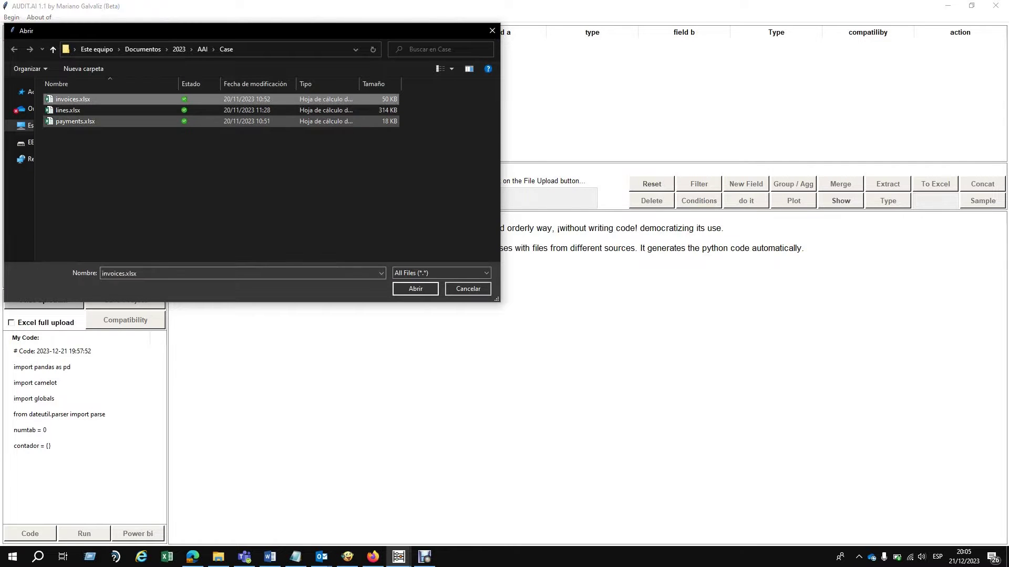
{"action": "left_click", "coordinate": [76, 122], "text": "shift"}
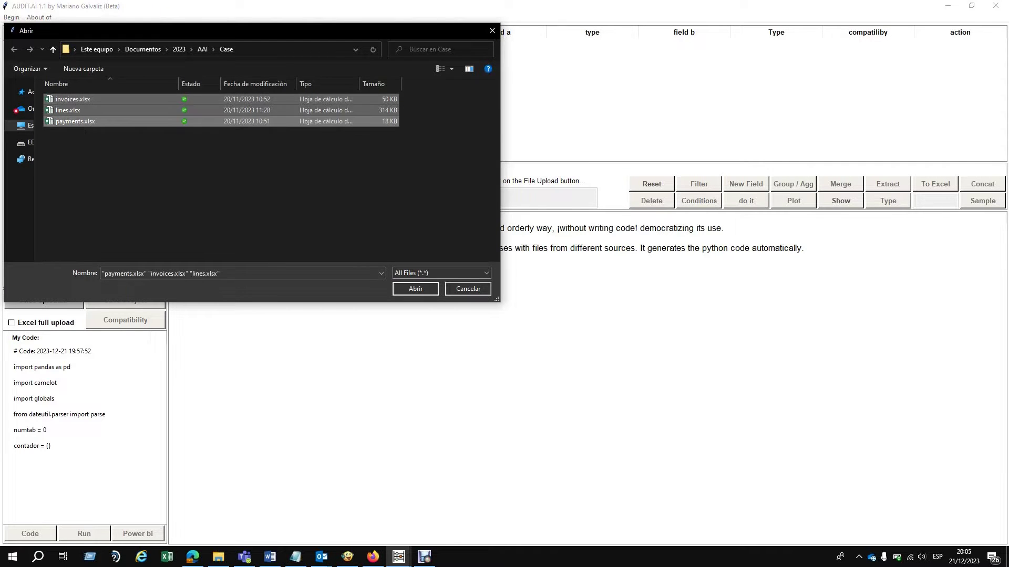
{"action": "left_click", "coordinate": [415, 289]}
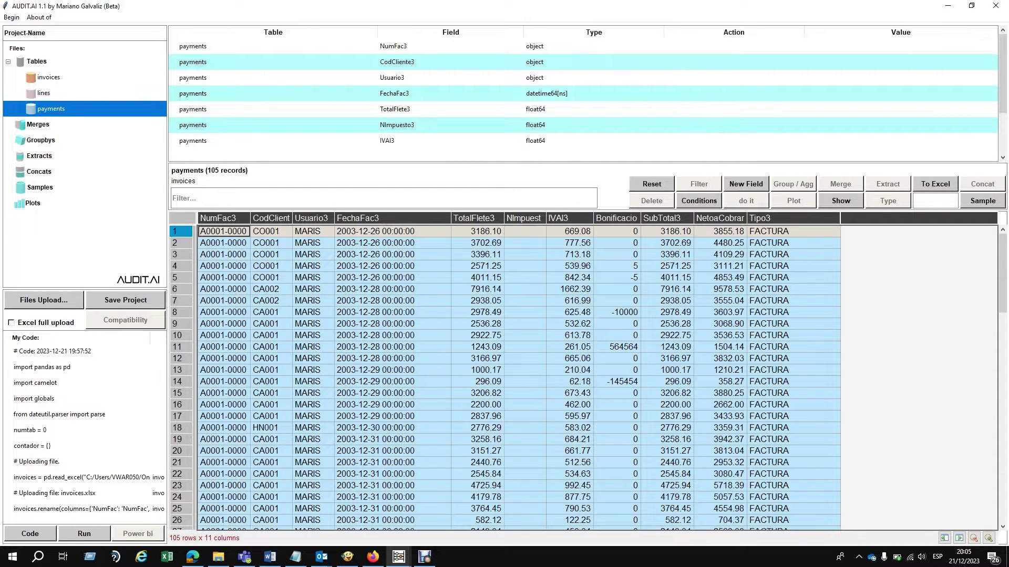
Review the uploaded tables and set the NumFac2 field of the lines table to groupby
{"action": "left_click", "coordinate": [48, 78]}
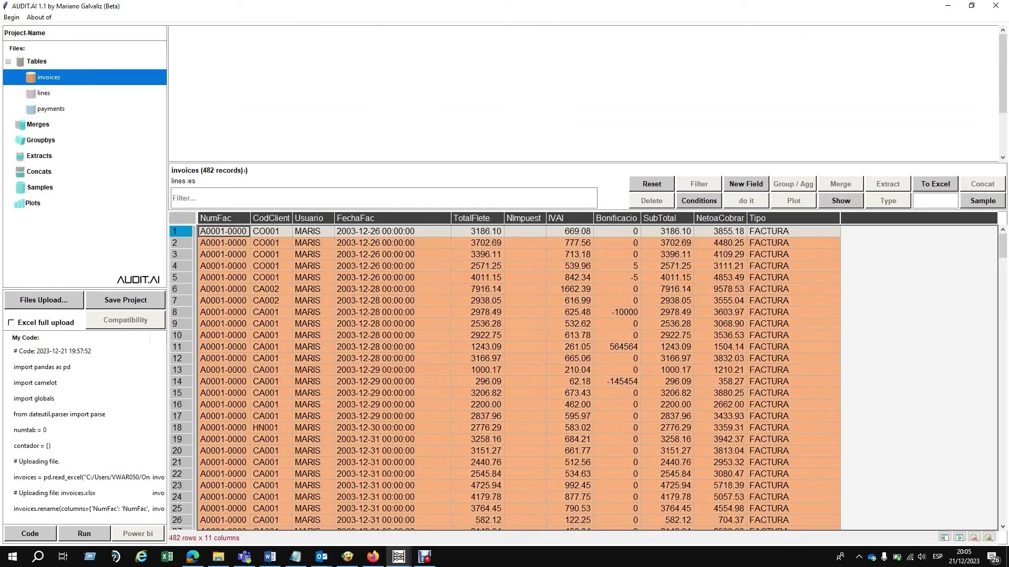
{"action": "left_click", "coordinate": [44, 93]}
{"action": "left_click", "coordinate": [51, 108]}
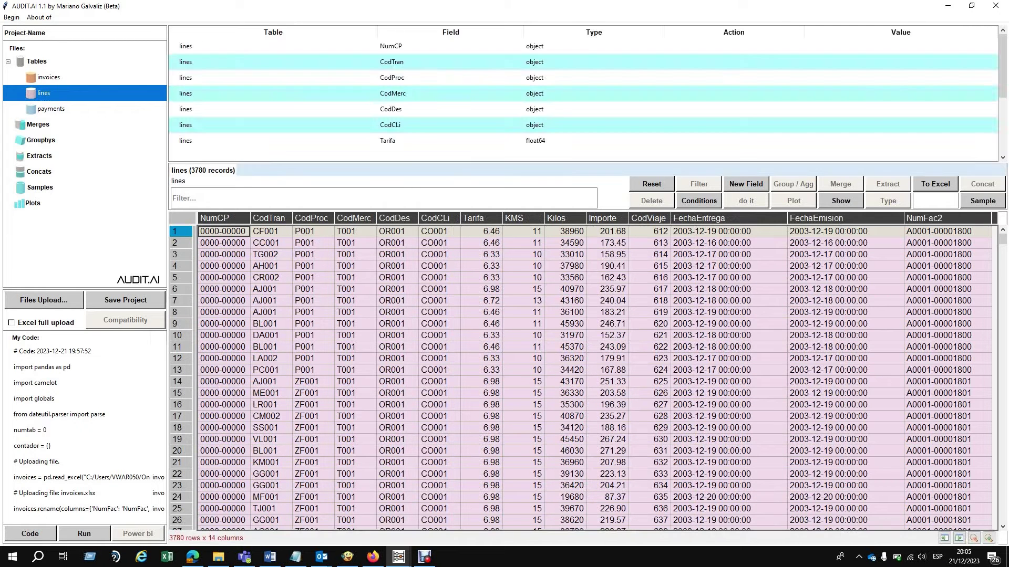
{"action": "left_click_drag", "start_coordinate": [1002, 66], "coordinate": [1003, 124]}
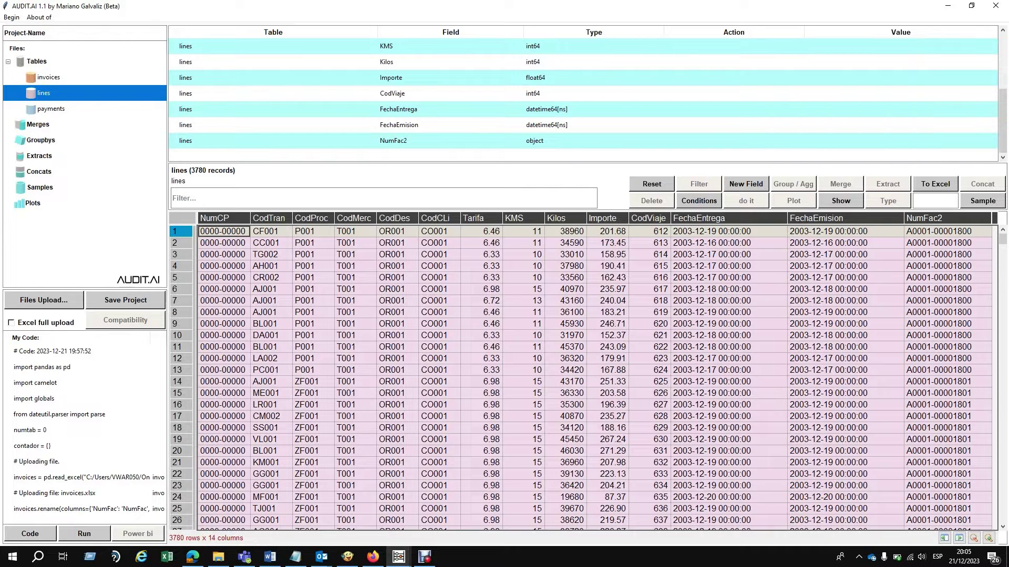
{"action": "double_click", "coordinate": [895, 140]}
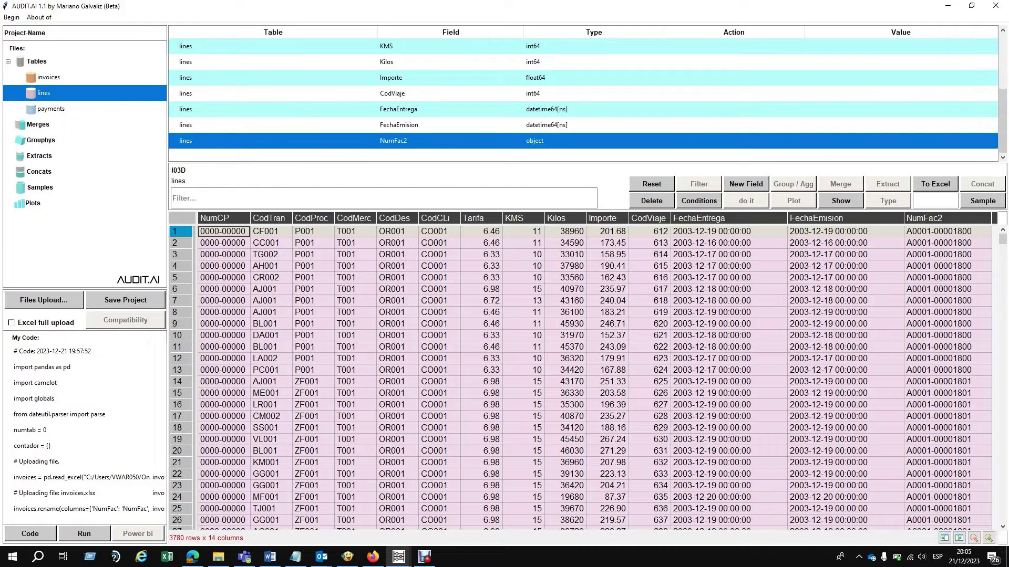
{"action": "left_click", "coordinate": [733, 141]}
{"action": "left_click", "coordinate": [734, 141]}
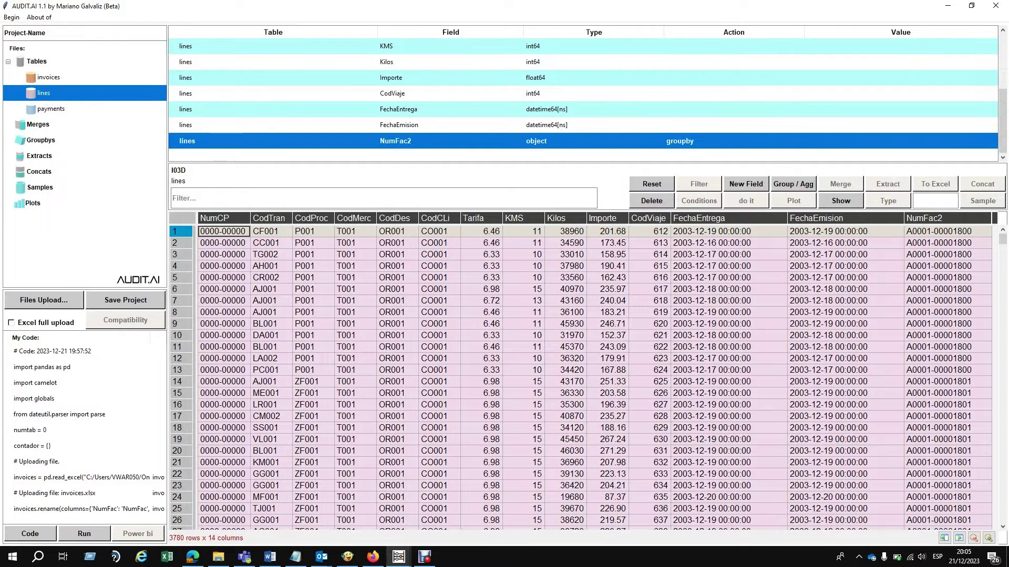
Set the Importe field's action to sum and run the group-and-aggregate operation on the lines table
{"action": "left_click", "coordinate": [733, 78]}
{"action": "left_click", "coordinate": [734, 78]}
{"action": "left_click", "coordinate": [733, 78]}
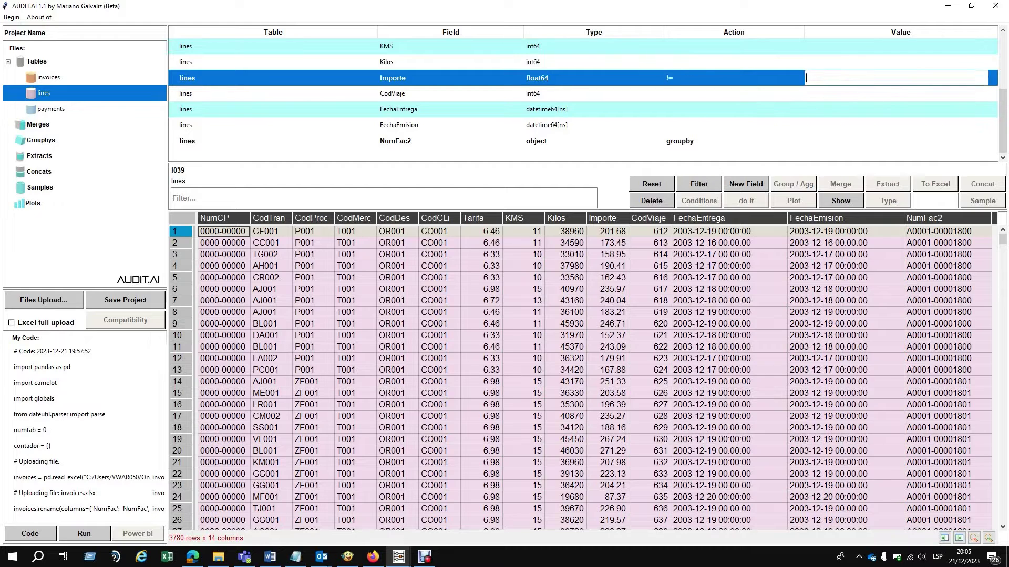
{"action": "left_click", "coordinate": [733, 77]}
{"action": "left_click", "coordinate": [733, 78]}
{"action": "left_click", "coordinate": [733, 78]}
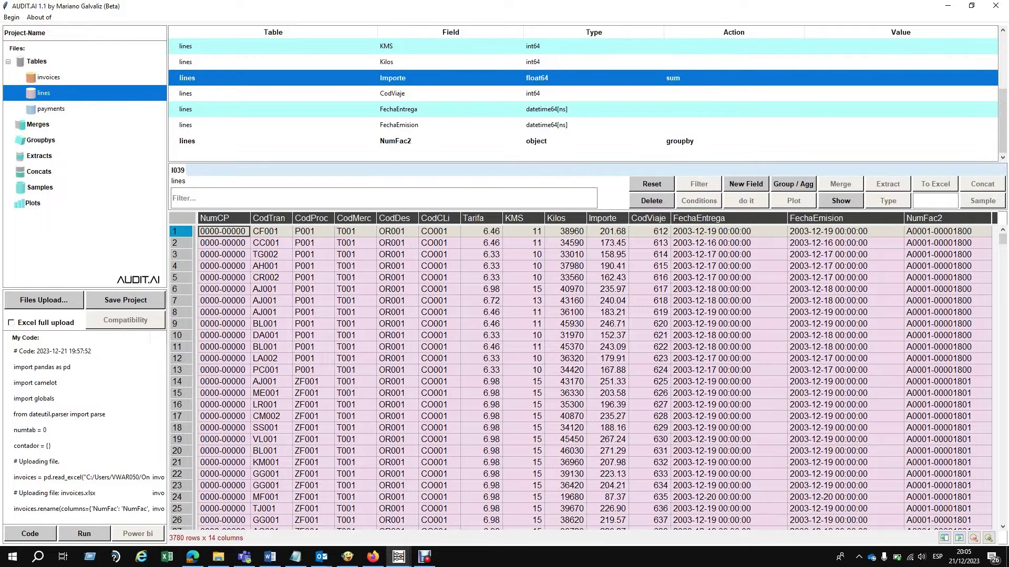
{"action": "left_click", "coordinate": [792, 184]}
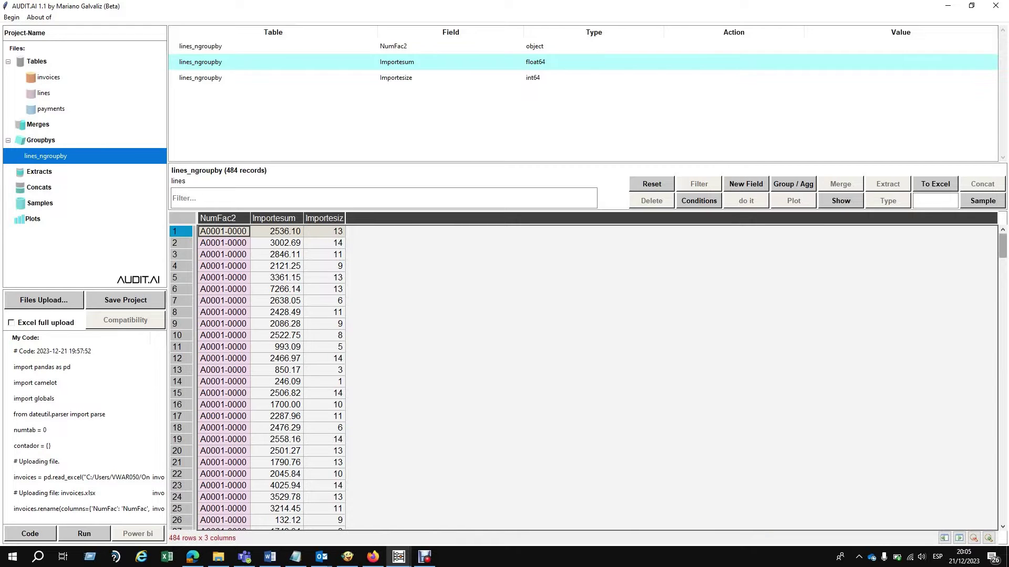
Analyze the field compatibility between the lines_ngroupby and invoices tables
{"action": "mouse_move", "coordinate": [1003, 246]}
{"action": "left_mouse_down"}
{"action": "mouse_move", "coordinate": [1003, 511]}
{"action": "mouse_move", "coordinate": [1002, 245]}
{"action": "left_mouse_up"}
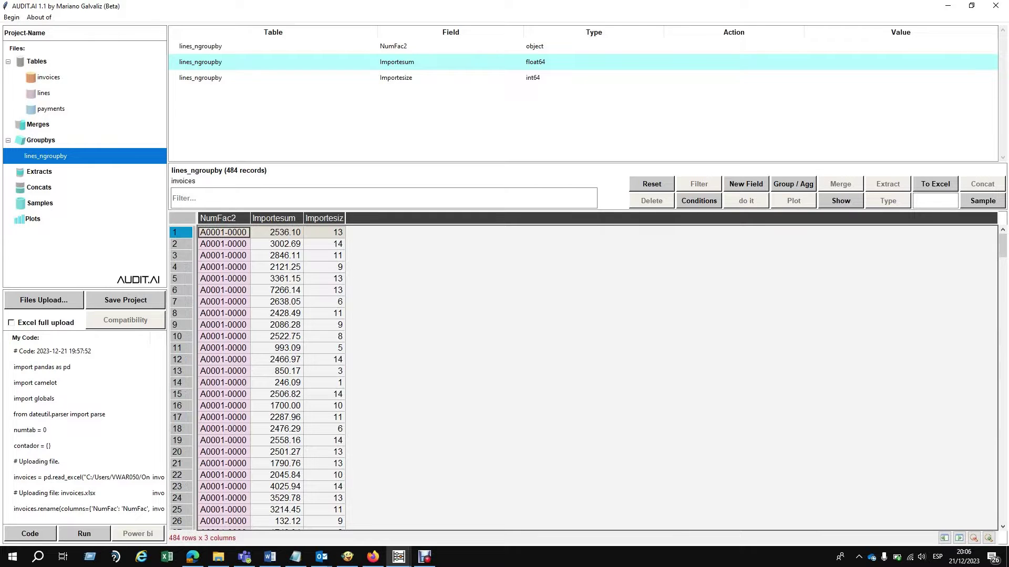
{"action": "left_click", "coordinate": [48, 77], "text": "ctrl"}
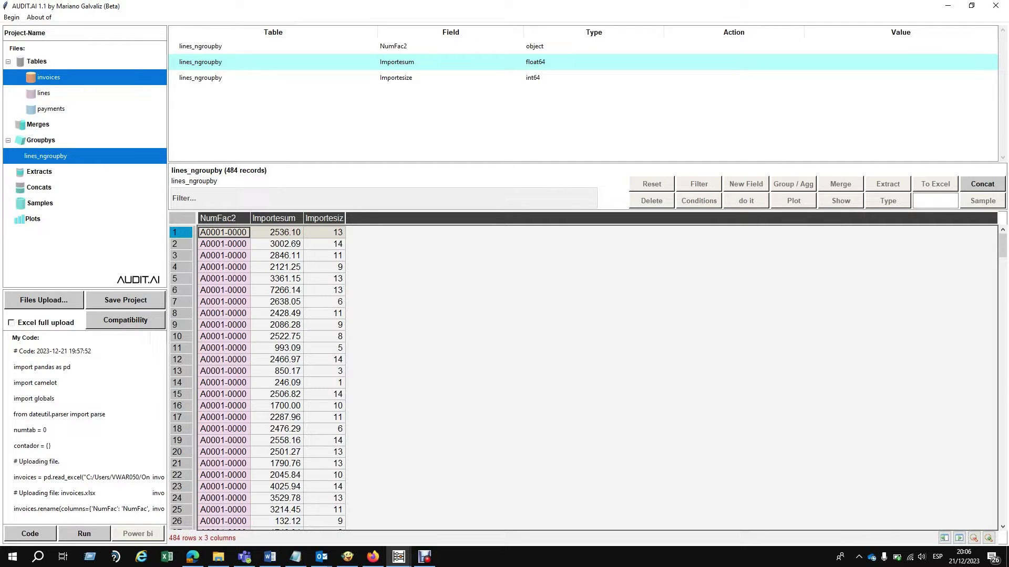
{"action": "left_click", "coordinate": [125, 321]}
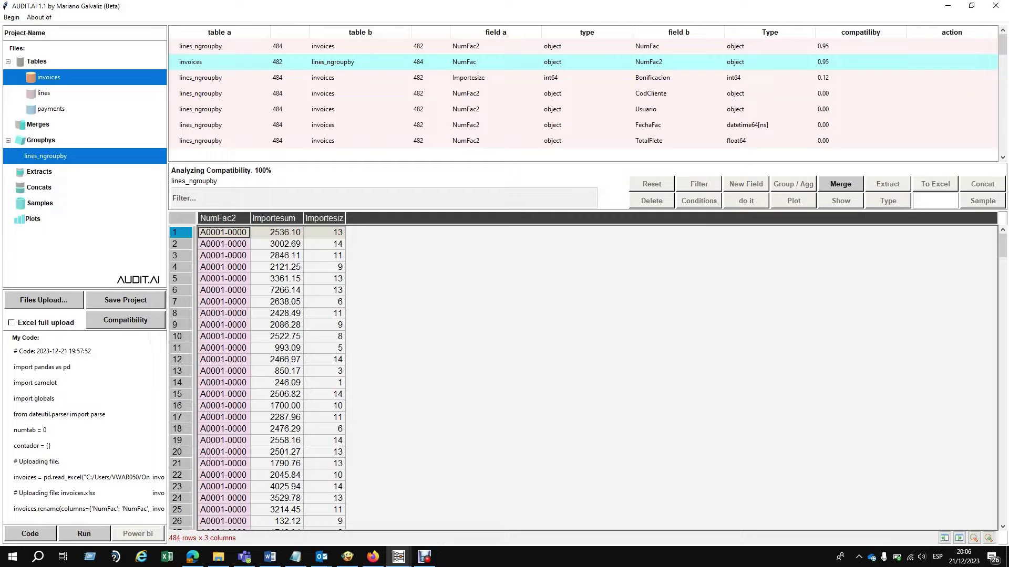
Merge lines_ngroupby with invoices using a left join on NumFac2 and NumFac
{"action": "left_click", "coordinate": [582, 46]}
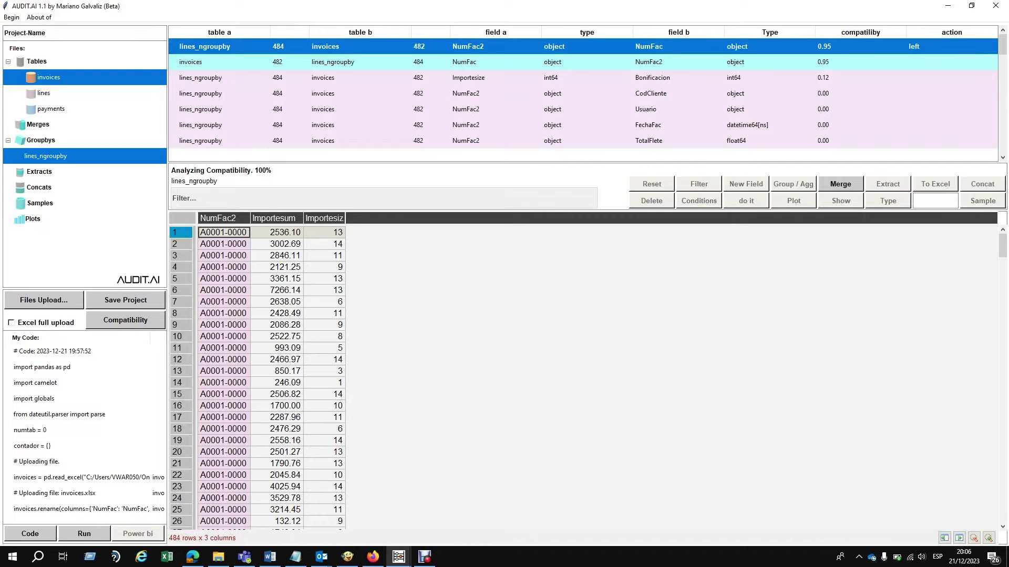
{"action": "left_click", "coordinate": [582, 46]}
{"action": "left_click", "coordinate": [582, 46]}
{"action": "left_click", "coordinate": [582, 47]}
{"action": "left_click", "coordinate": [582, 47]}
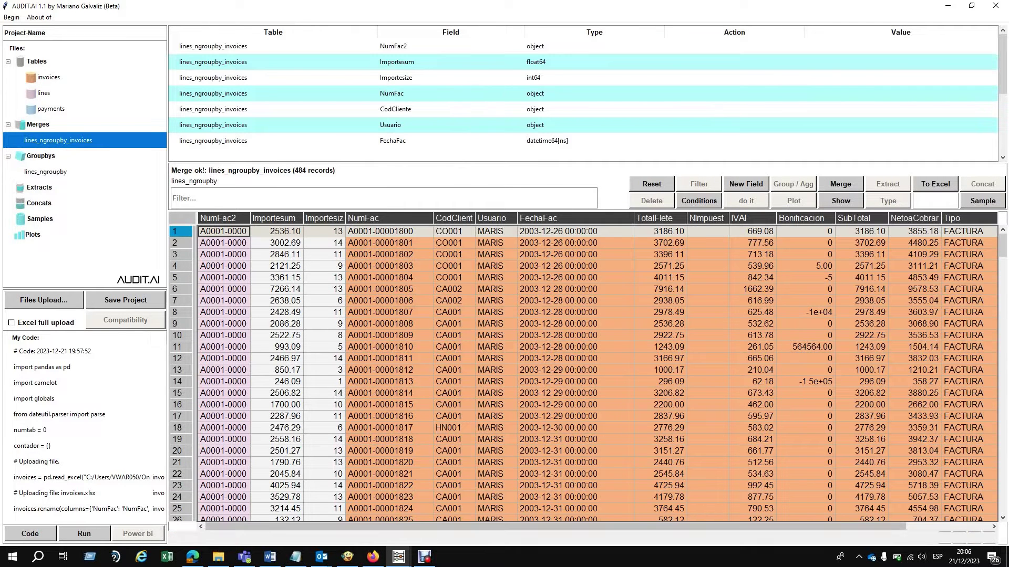
Check the merged lines_ngroupby_invoices rows and analyze that table's field compatibility with payments
{"action": "left_click_drag", "start_coordinate": [888, 526], "coordinate": [972, 526]}
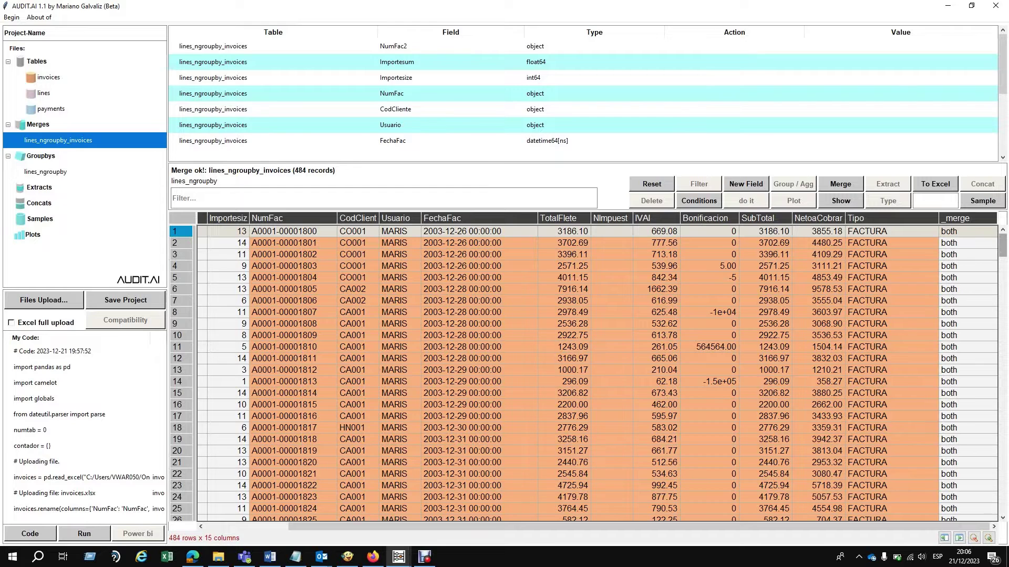
{"action": "left_click_drag", "start_coordinate": [1002, 245], "coordinate": [1002, 503]}
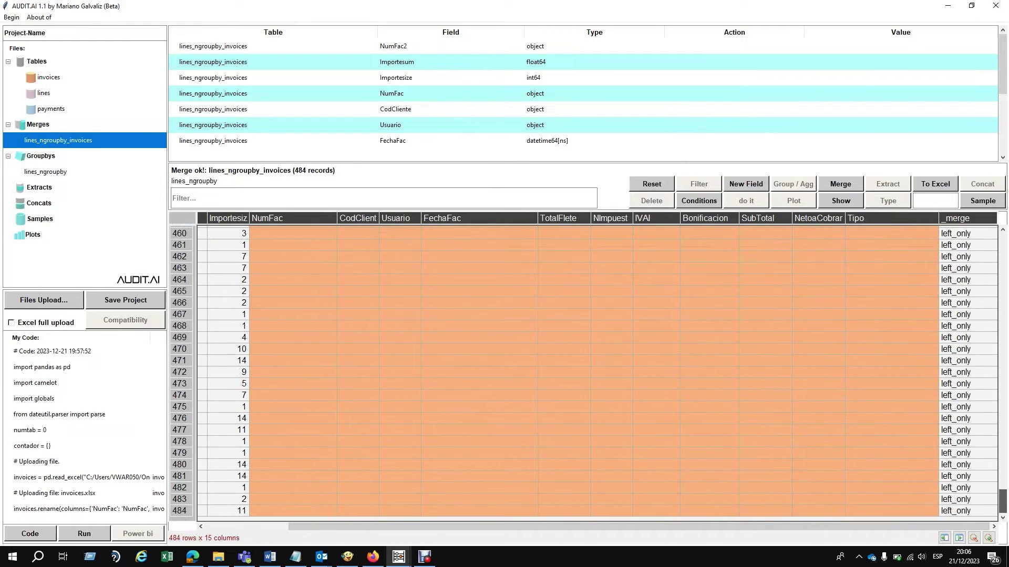
{"action": "left_click_drag", "start_coordinate": [945, 527], "coordinate": [862, 527]}
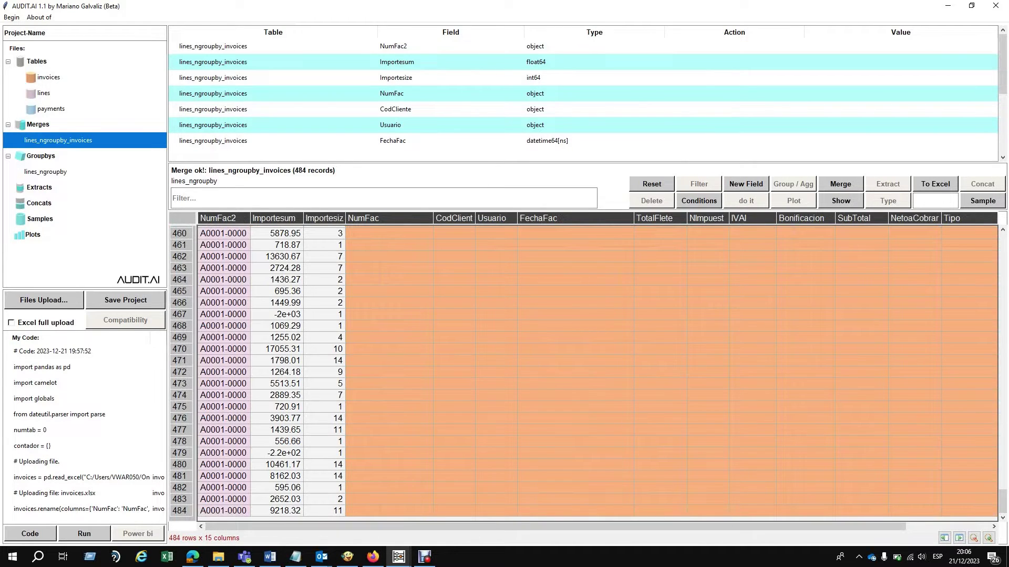
{"action": "left_click_drag", "start_coordinate": [1003, 502], "coordinate": [1003, 425]}
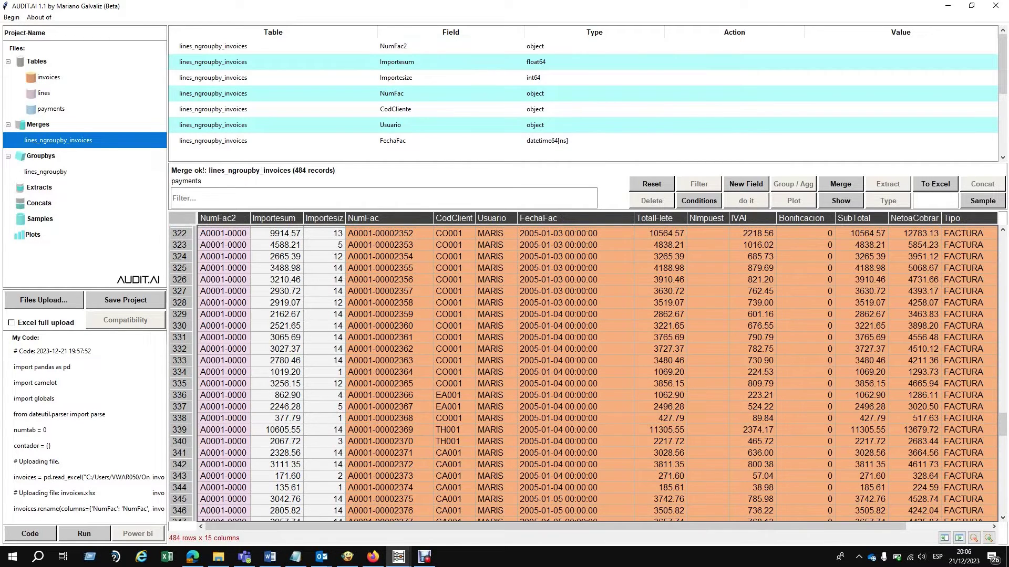
{"action": "left_click", "coordinate": [51, 108], "text": "ctrl"}
{"action": "left_click", "coordinate": [126, 320]}
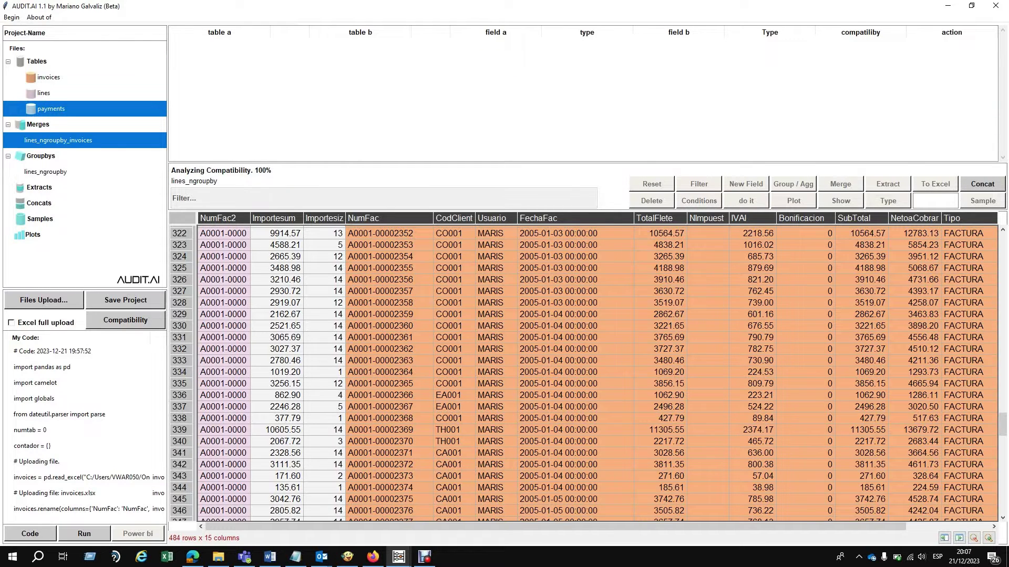
Merge lines_ngroupby_invoices with payments using left joins on CodCliente with CodCliente3 and NumFac2 with NumFac3
{"action": "double_click", "coordinate": [468, 109]}
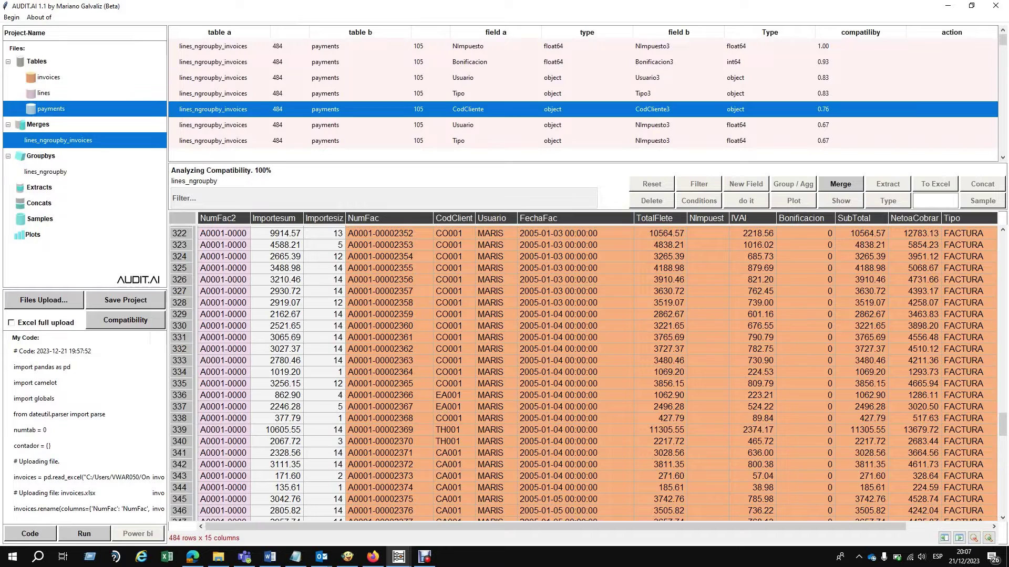
{"action": "left_click", "coordinate": [1002, 158]}
{"action": "left_click", "coordinate": [1002, 157]}
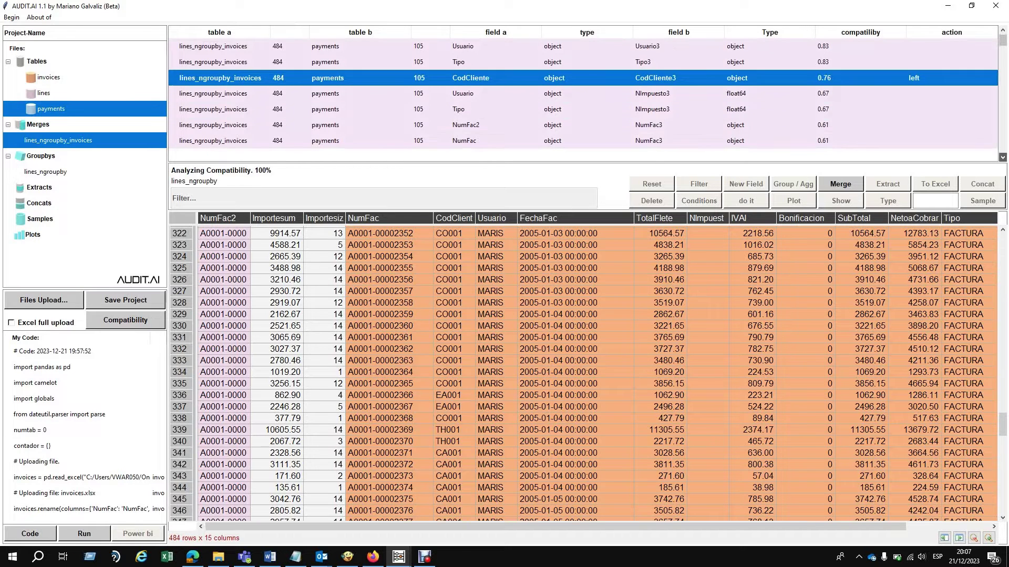
{"action": "double_click", "coordinate": [468, 125]}
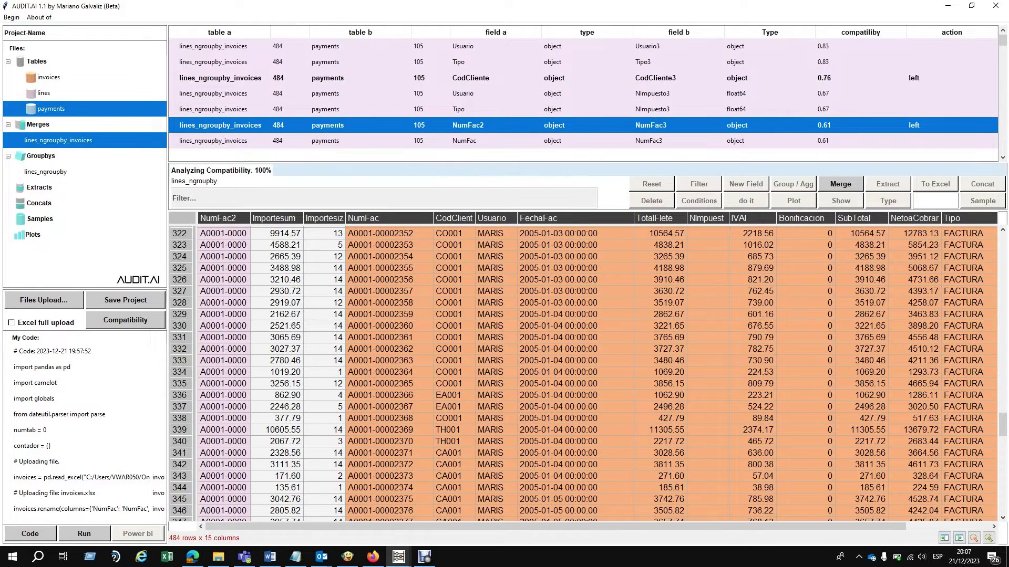
{"action": "left_click", "coordinate": [840, 185]}
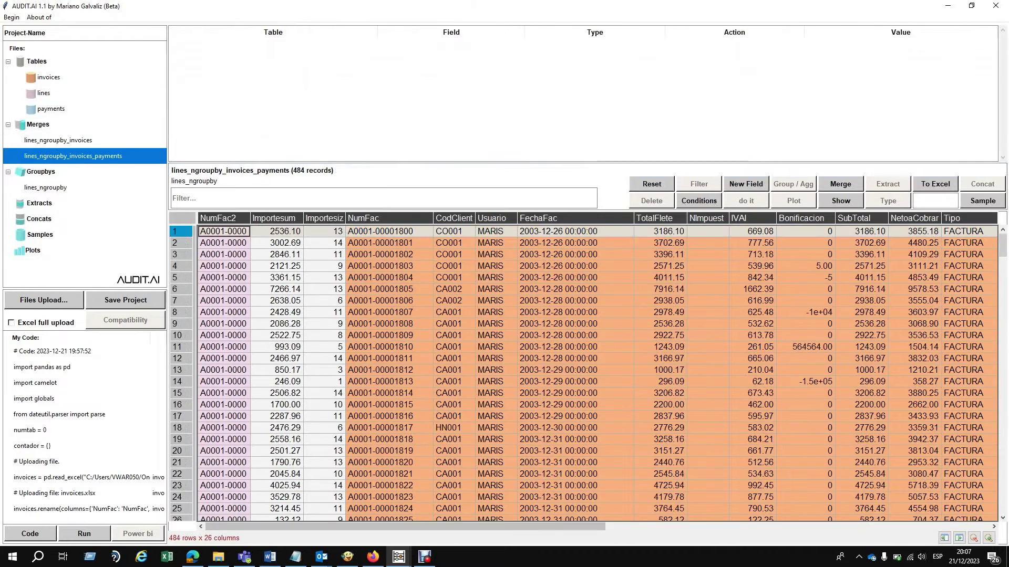
Examine the invoice and payment columns across the rows of the merged lines_ngroupby_invoices_payments table
{"action": "left_click", "coordinate": [893, 526]}
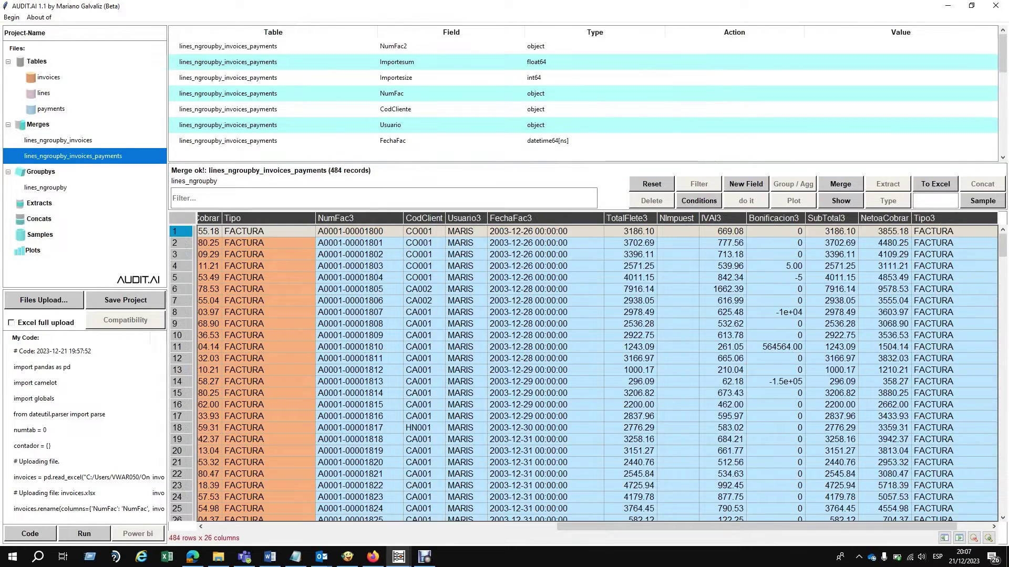
{"action": "left_click_drag", "start_coordinate": [757, 526], "coordinate": [405, 526]}
{"action": "left_click_drag", "start_coordinate": [1002, 245], "coordinate": [1003, 380]}
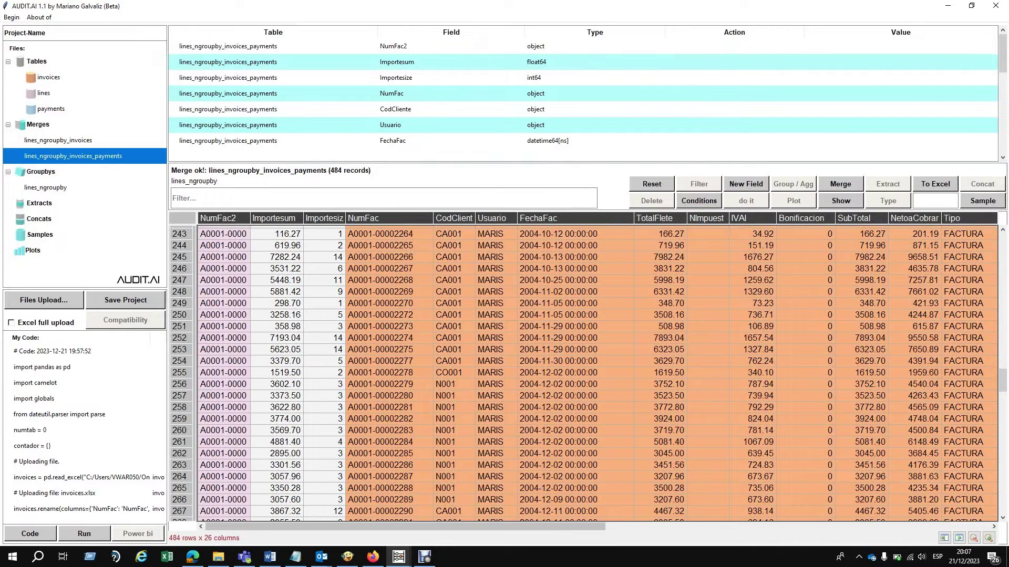
{"action": "left_click", "coordinate": [867, 527]}
{"action": "left_click_drag", "start_coordinate": [1002, 380], "coordinate": [1002, 245]}
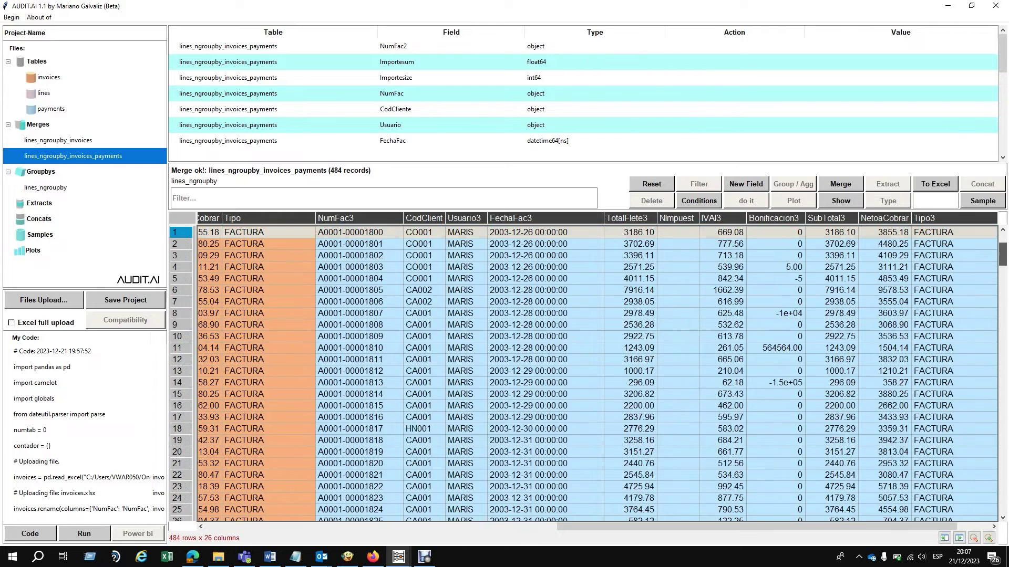
{"action": "left_click_drag", "start_coordinate": [756, 527], "coordinate": [405, 526]}
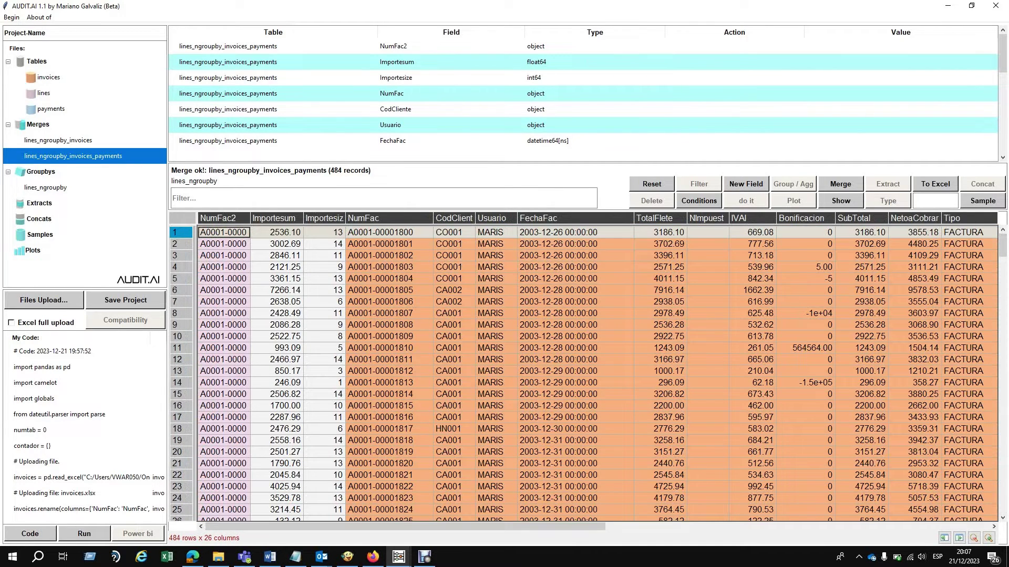
Add a field named dife to lines_ngroupby_invoices_payments, calculated as df['TotalFlete'] - df['Importesum']
{"action": "left_click", "coordinate": [746, 184]}
{"action": "left_click", "coordinate": [236, 148]}
{"action": "type", "text": "d"}
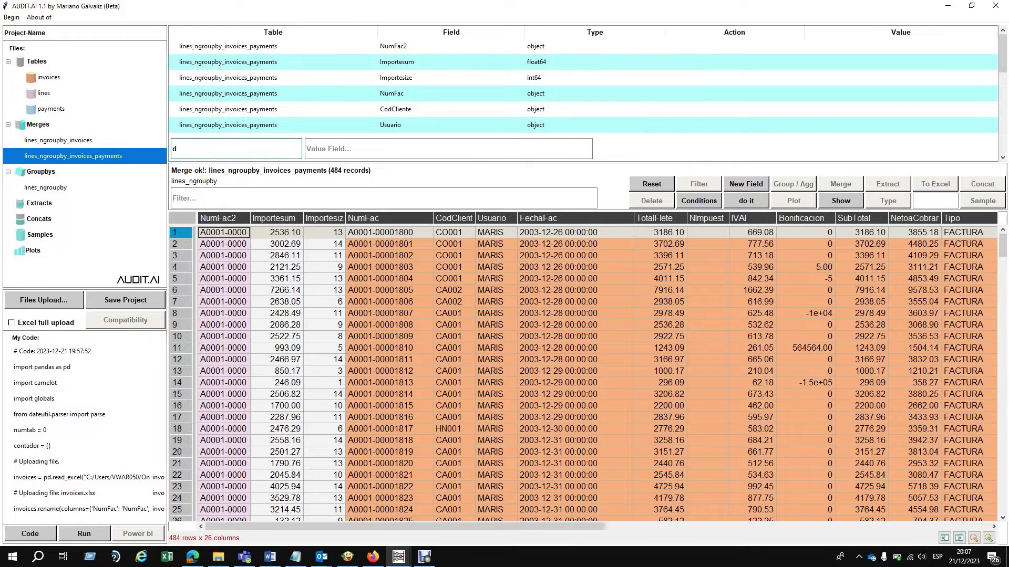
{"action": "type", "text": "ife"}
{"action": "left_click", "coordinate": [378, 148]}
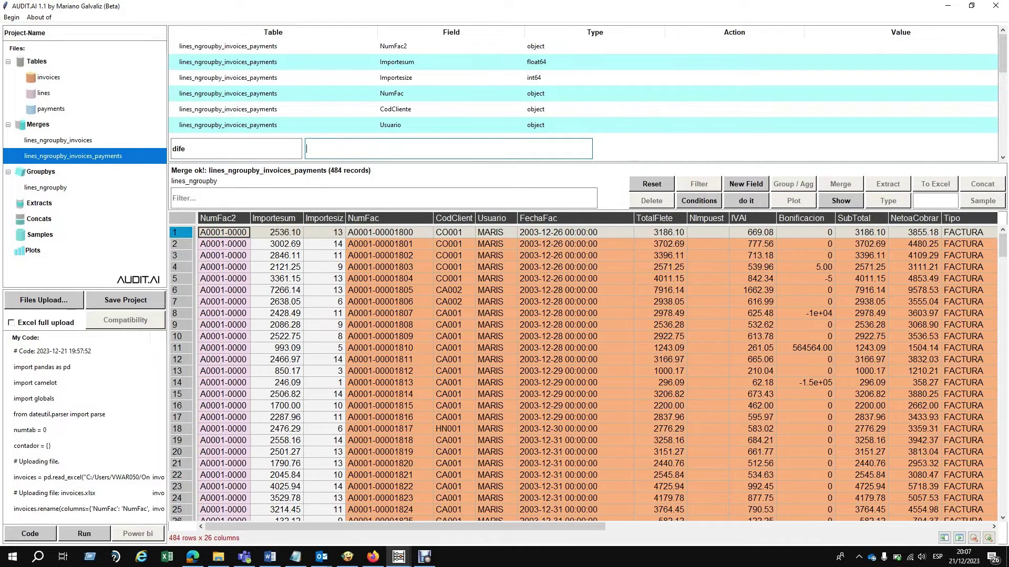
{"action": "type", "text": "tot"}
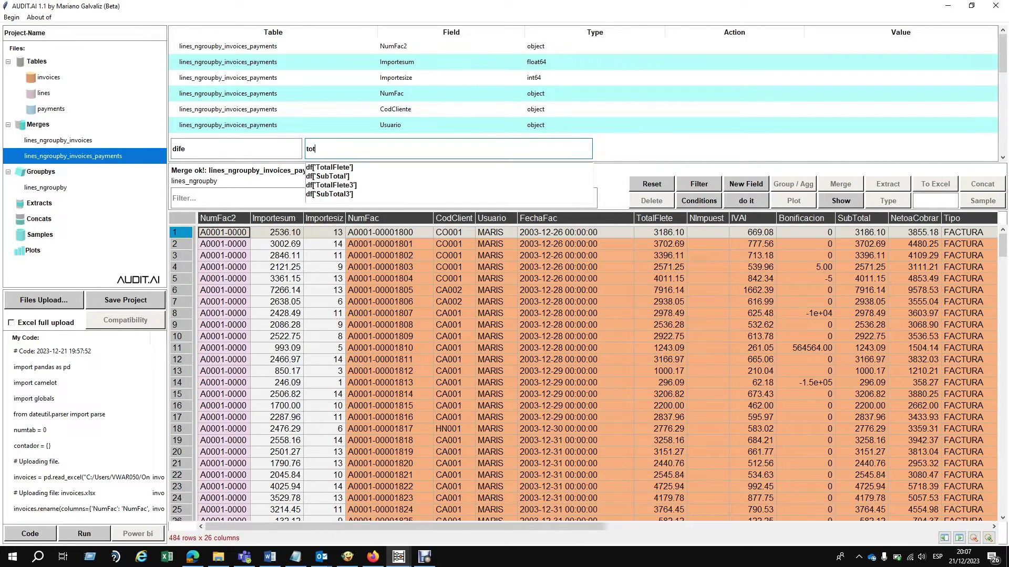
{"action": "key", "text": "Down"}
{"action": "key", "text": "Return"}
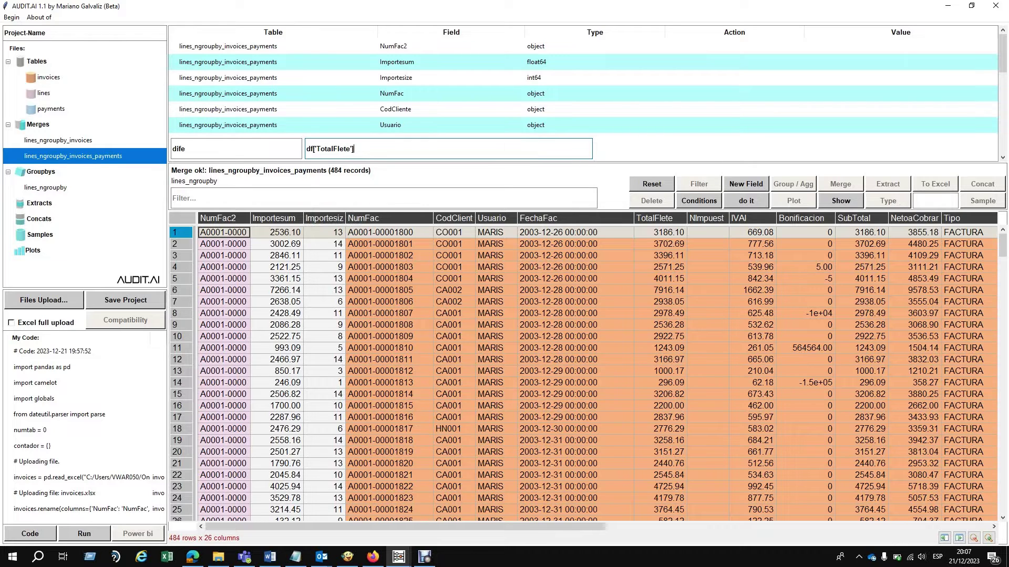
{"action": "type", "text": "-"}
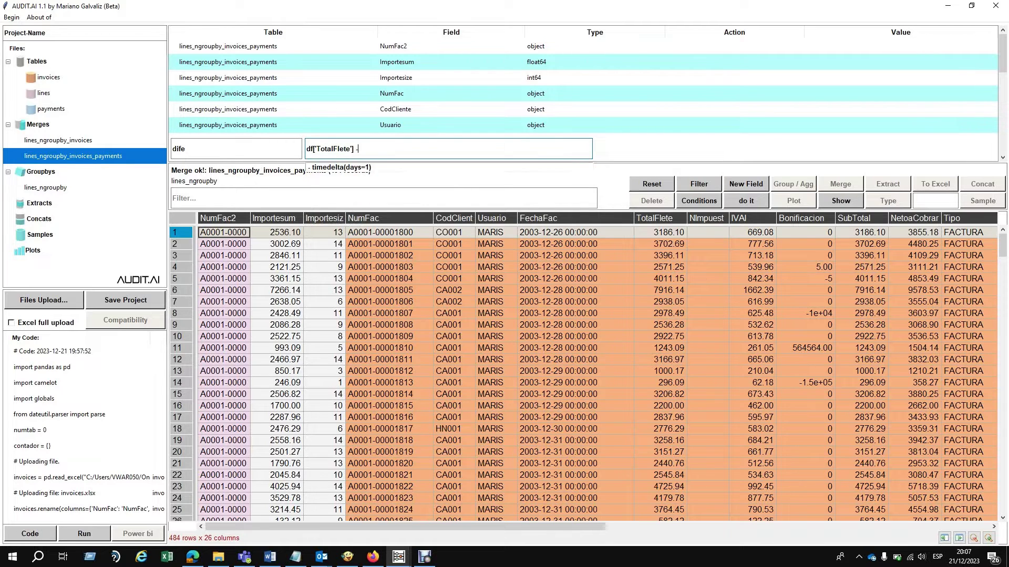
{"action": "type", "text": " importe"}
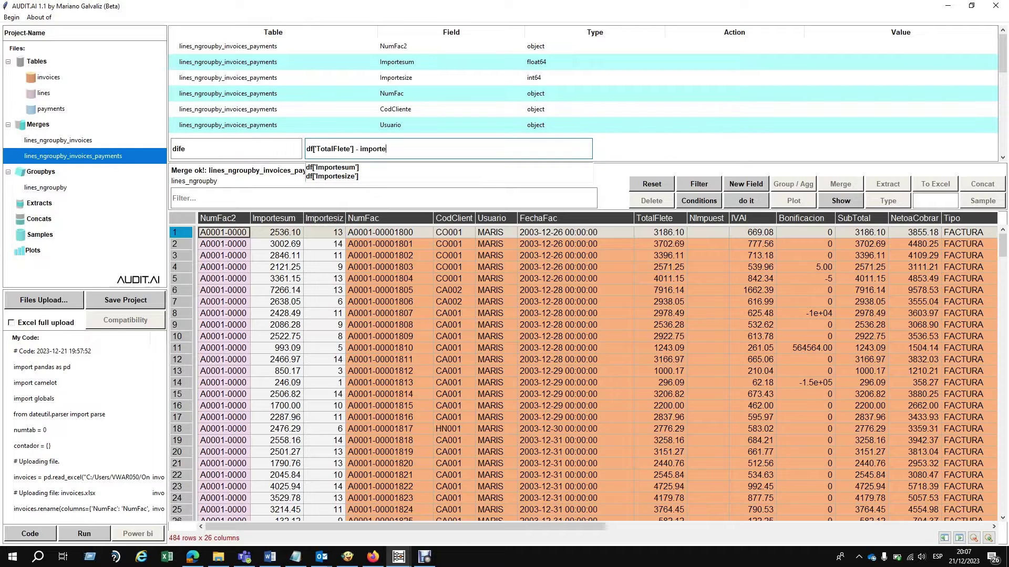
{"action": "key", "text": "Down"}
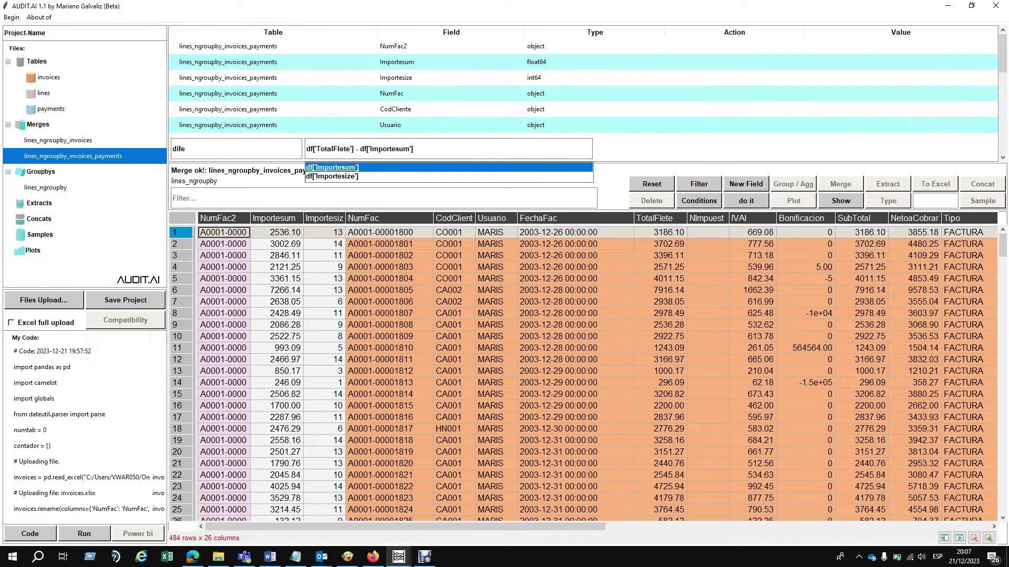
{"action": "key", "text": "Return"}
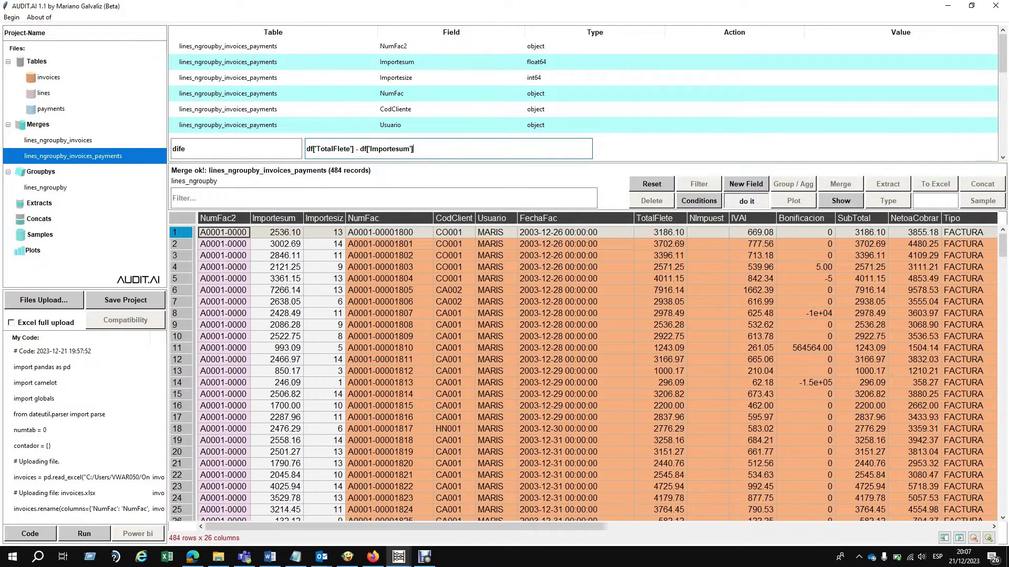
{"action": "left_click", "coordinate": [746, 200]}
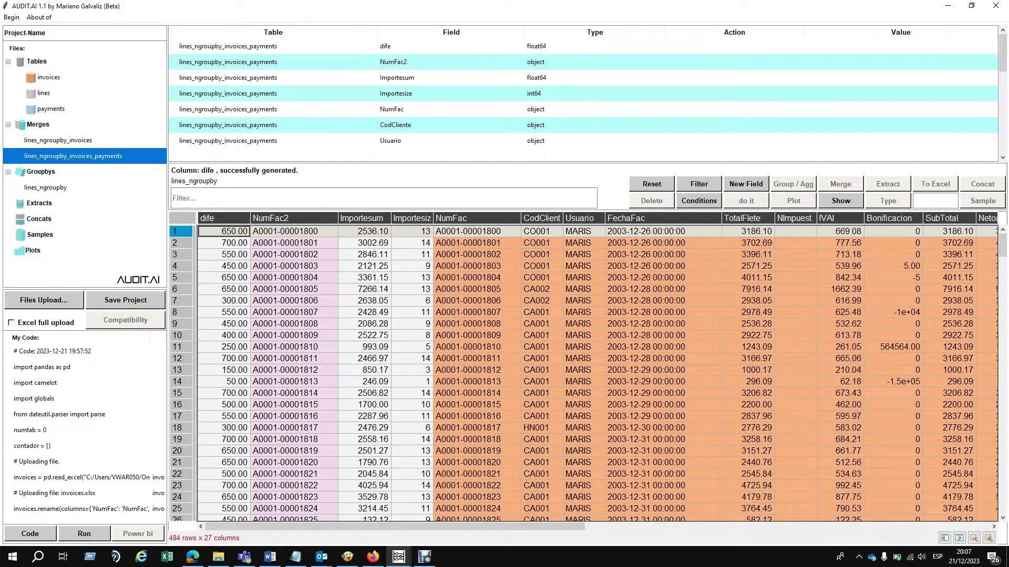
Start another new field and review the date functions available for FechaFac, leaving the value expression empty
{"action": "left_click", "coordinate": [746, 184]}
{"action": "left_click", "coordinate": [448, 149]}
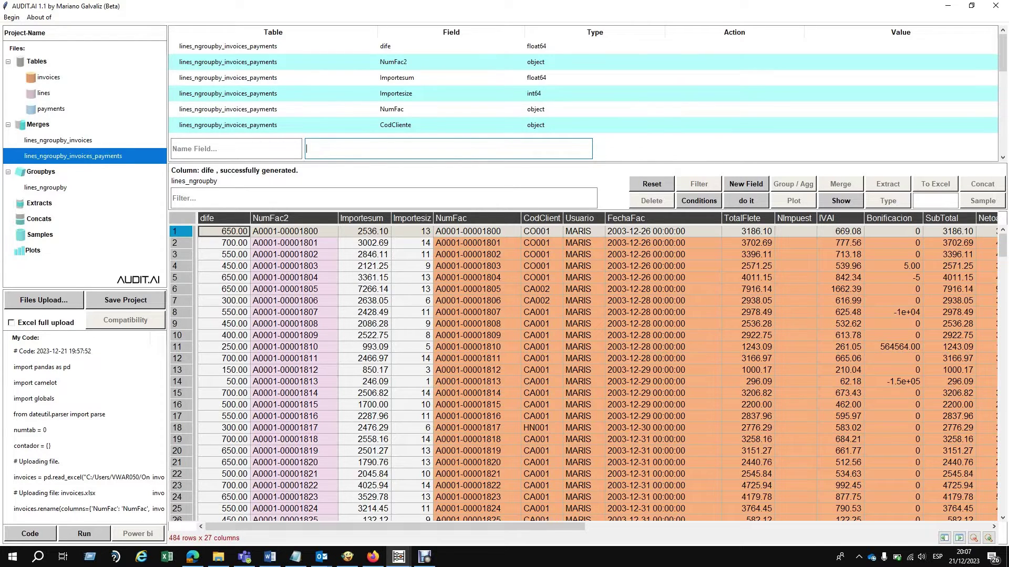
{"action": "type", "text": "fec"}
{"action": "key", "text": "Down"}
{"action": "key", "text": "Return"}
{"action": "type", "text": "."}
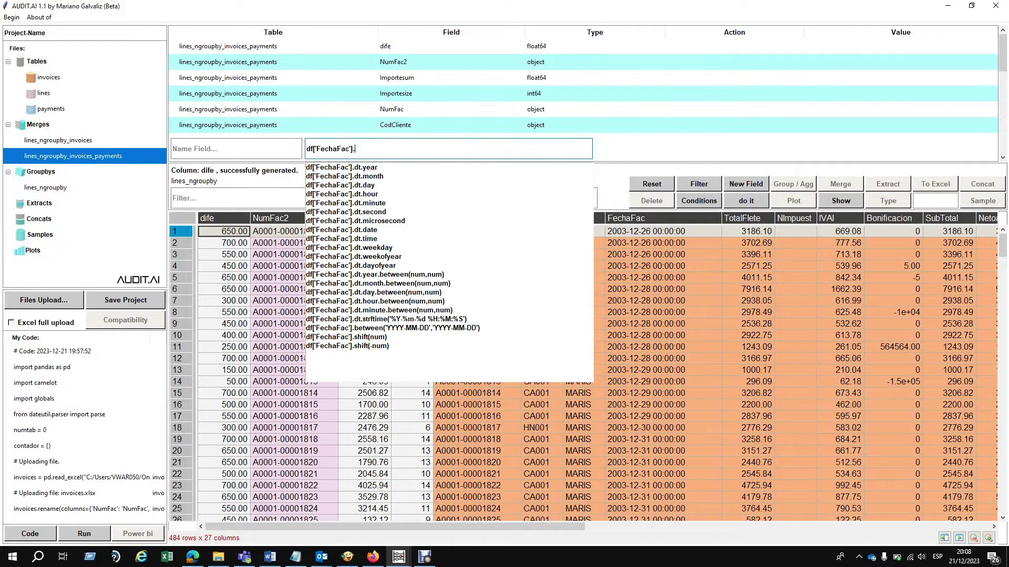
{"action": "key", "text": "BackSpace"}
{"action": "key", "text": "BackSpace"}
{"action": "key", "text": "BackSpace"}
{"action": "key", "text": "BackSpace"}
{"action": "key", "text": "BackSpace"}
{"action": "key", "text": "BackSpace"}
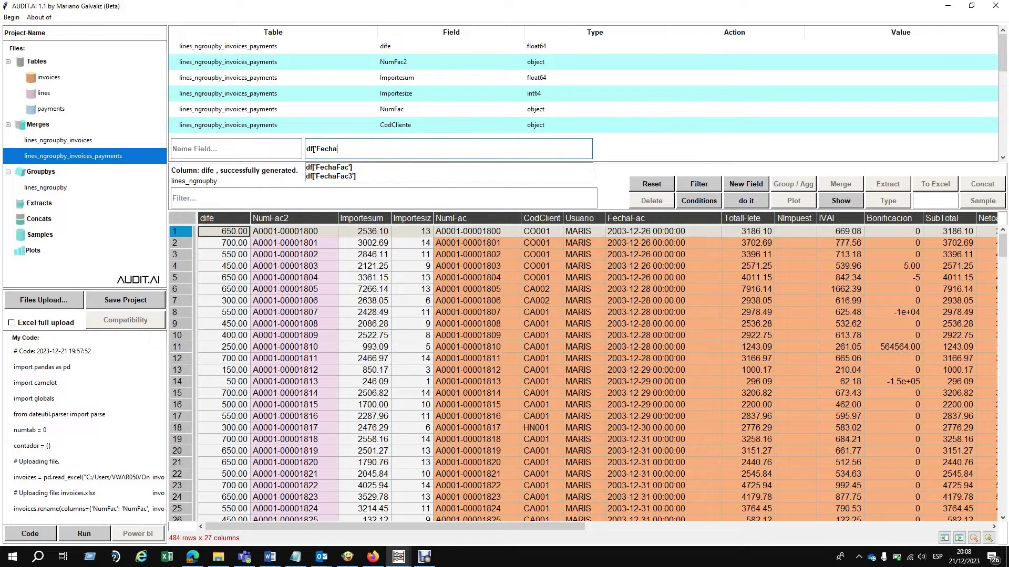
{"action": "key", "text": "BackSpace"}
{"action": "key", "text": "BackSpace"}
{"action": "key", "text": "BackSpace"}
{"action": "key", "text": "BackSpace"}
{"action": "key", "text": "BackSpace"}
{"action": "key", "text": "BackSpace"}
{"action": "key", "text": "BackSpace"}
{"action": "key", "text": "BackSpace"}
{"action": "key", "text": "BackSpace"}
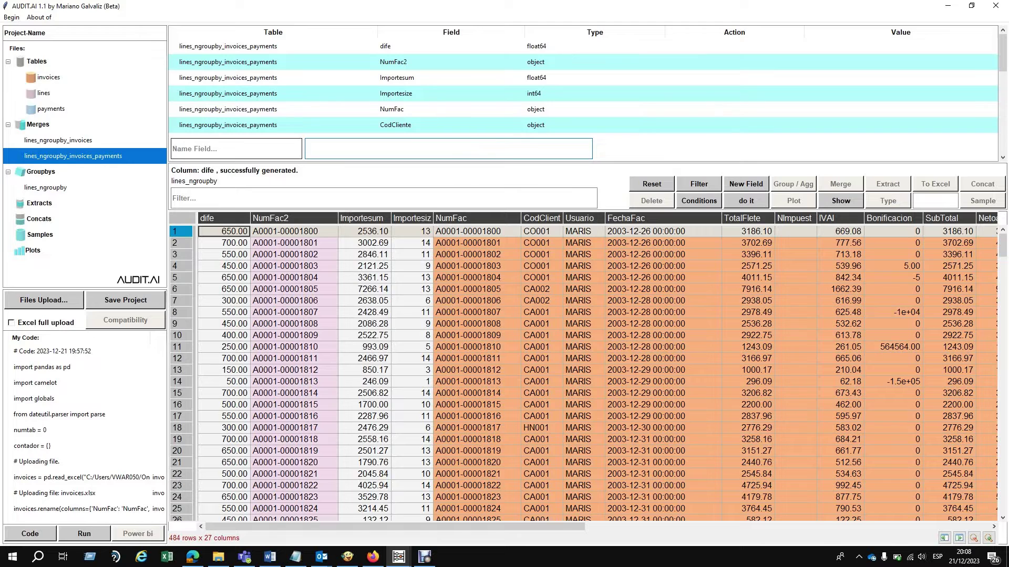
Name the new field importante and set its value to 'si'
{"action": "left_click", "coordinate": [236, 149]}
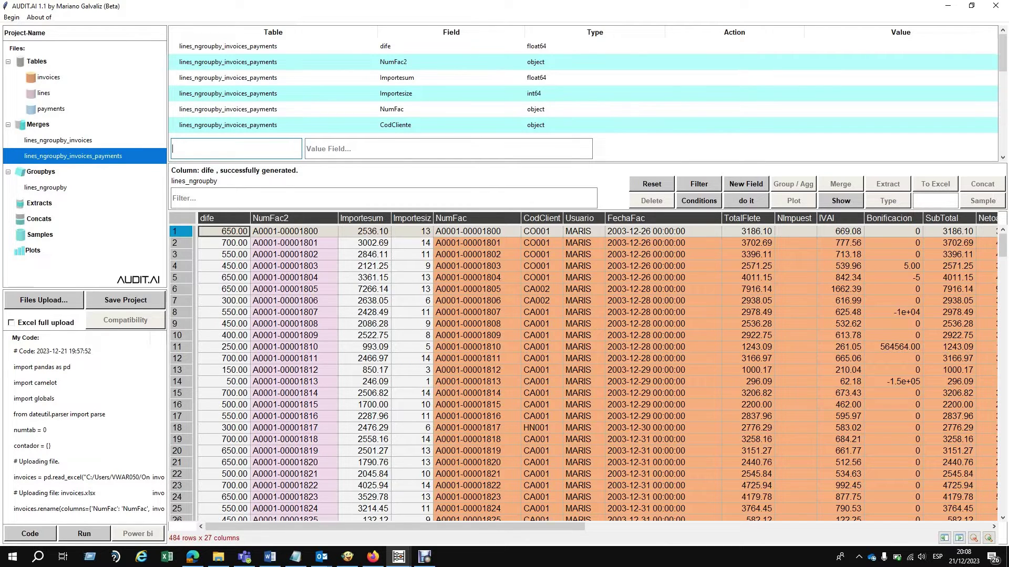
{"action": "type", "text": "importante"}
{"action": "key", "text": "Tab"}
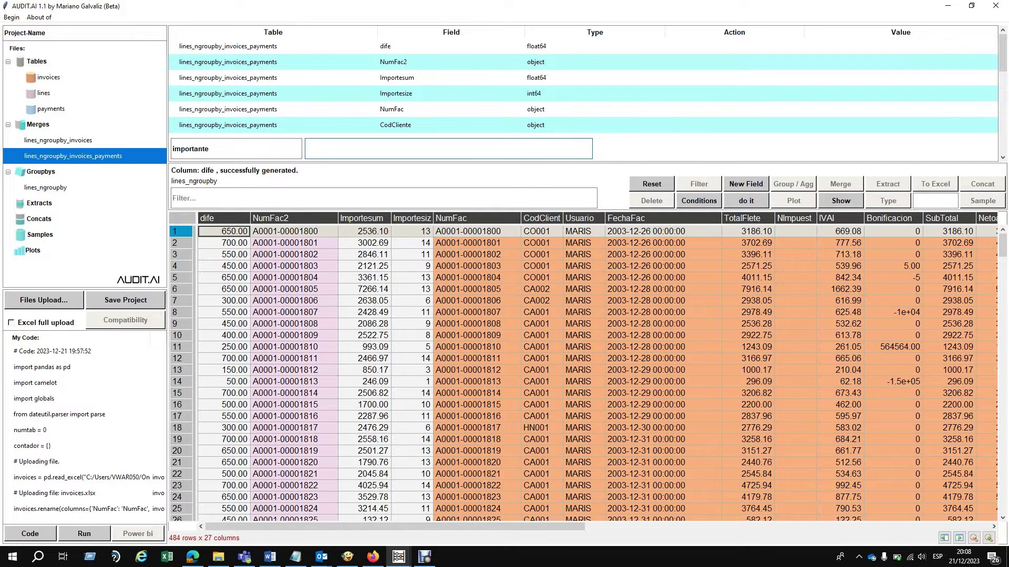
{"action": "type", "text": "'si"}
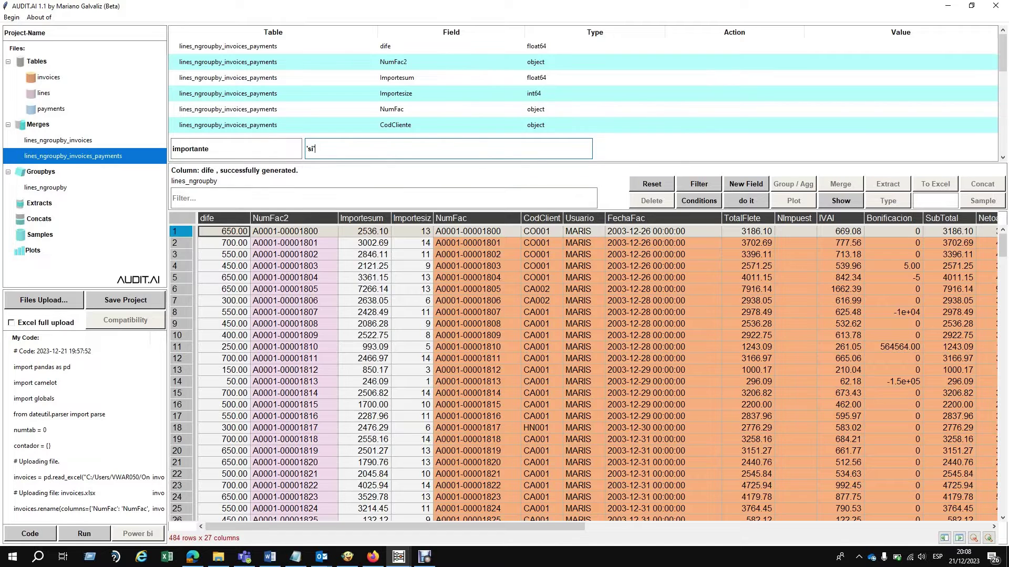
Restrict the new field to rows where dife is >= 100 and generate it
{"action": "left_click", "coordinate": [452, 46]}
{"action": "left_click", "coordinate": [735, 46]}
{"action": "left_click", "coordinate": [734, 47]}
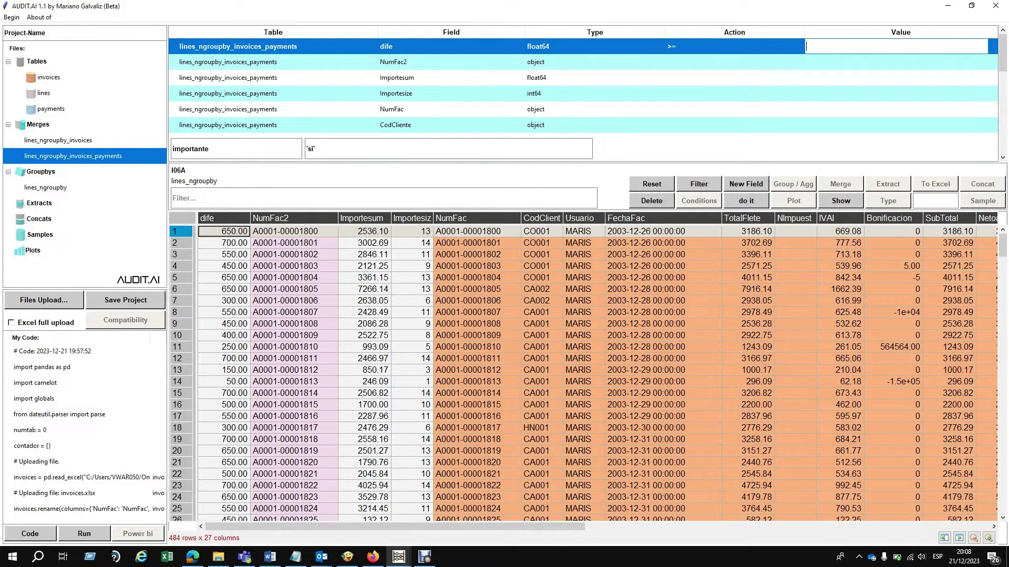
{"action": "type", "text": "100"}
{"action": "key", "text": "Return"}
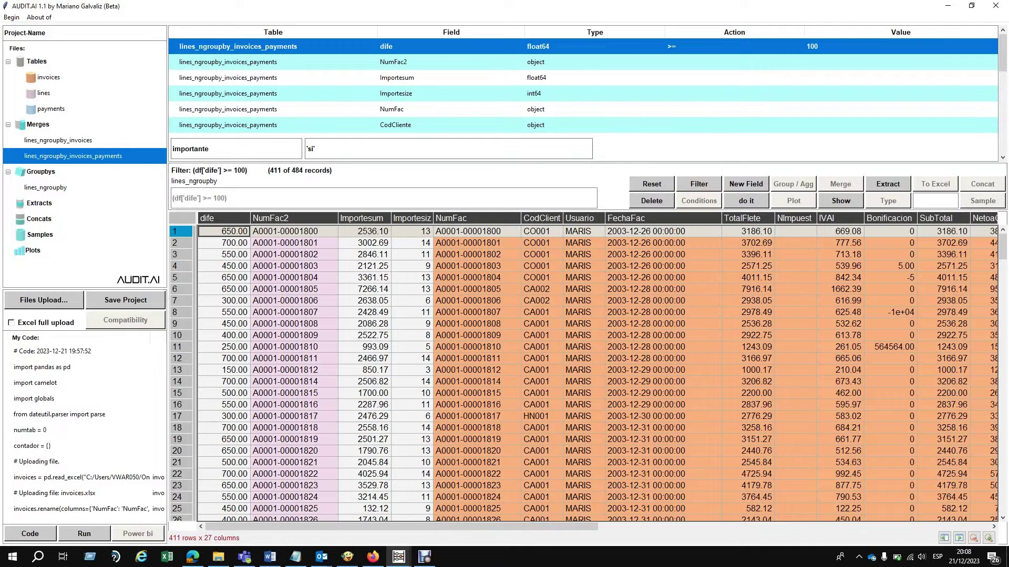
{"action": "left_click", "coordinate": [734, 62]}
{"action": "left_click", "coordinate": [734, 62]}
{"action": "left_click", "coordinate": [734, 62]}
{"action": "left_click", "coordinate": [734, 62]}
{"action": "left_click", "coordinate": [734, 62]}
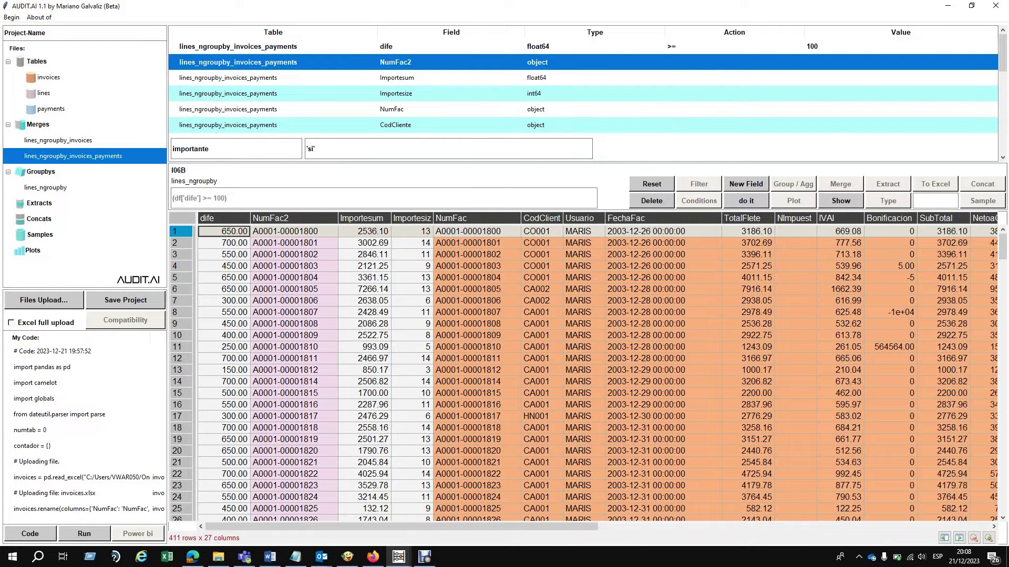
{"action": "left_click", "coordinate": [746, 201]}
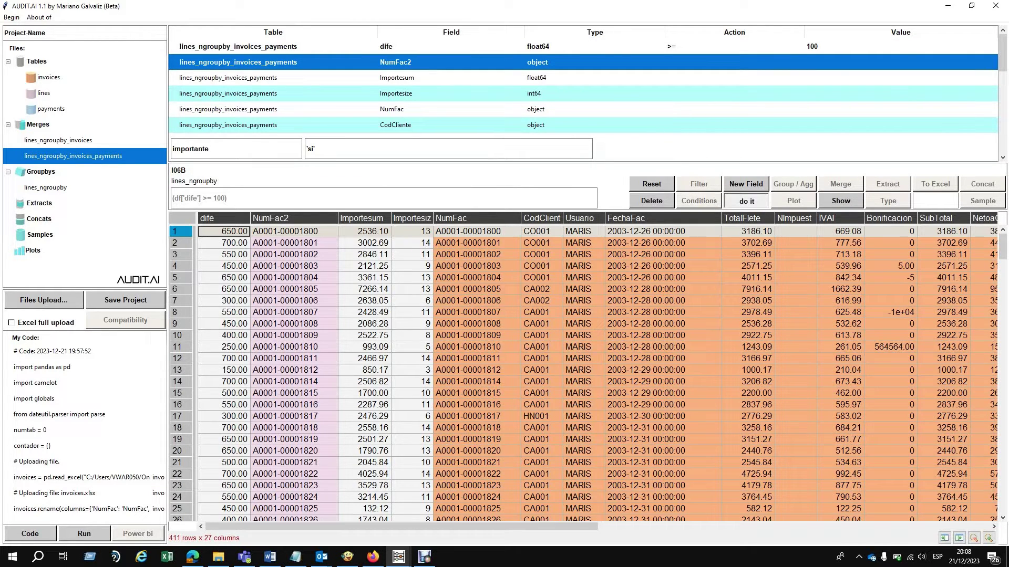
{"action": "left_click", "coordinate": [746, 201]}
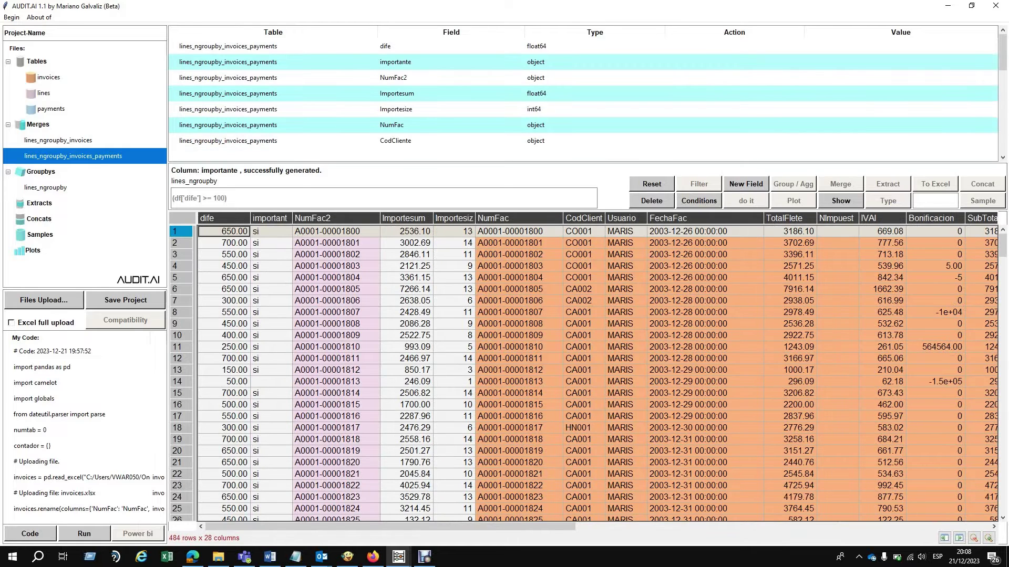
Load the existing condition of the importante field for editing and set its value to 'no'
{"action": "left_click", "coordinate": [699, 200]}
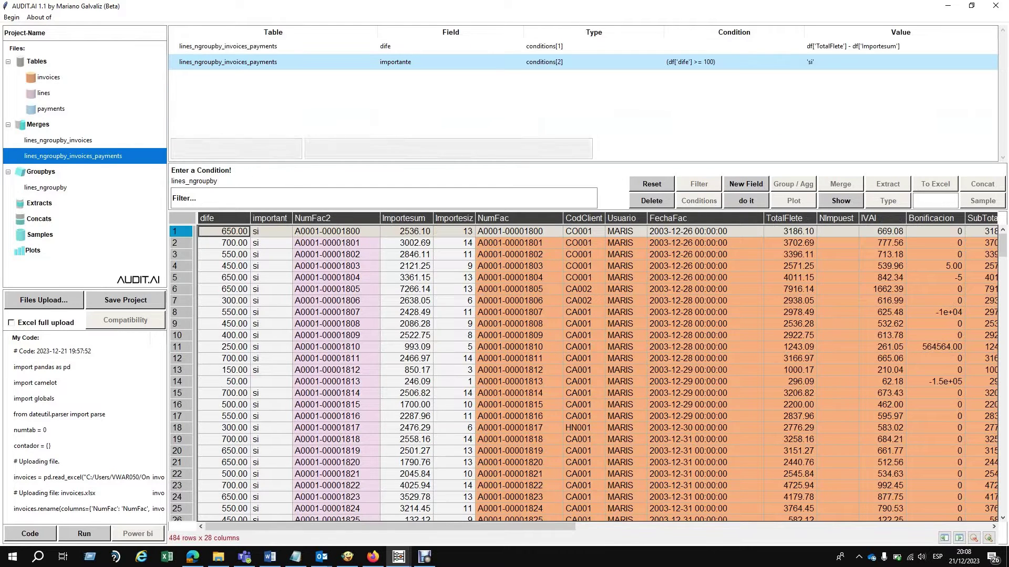
{"action": "left_click", "coordinate": [544, 62]}
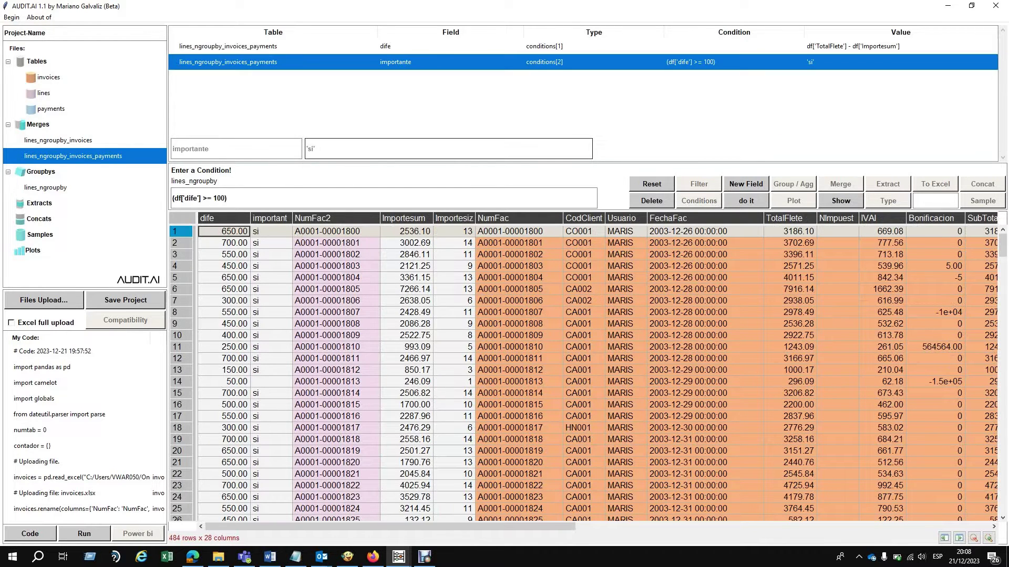
{"action": "left_click", "coordinate": [310, 148]}
{"action": "type", "text": "'no"}
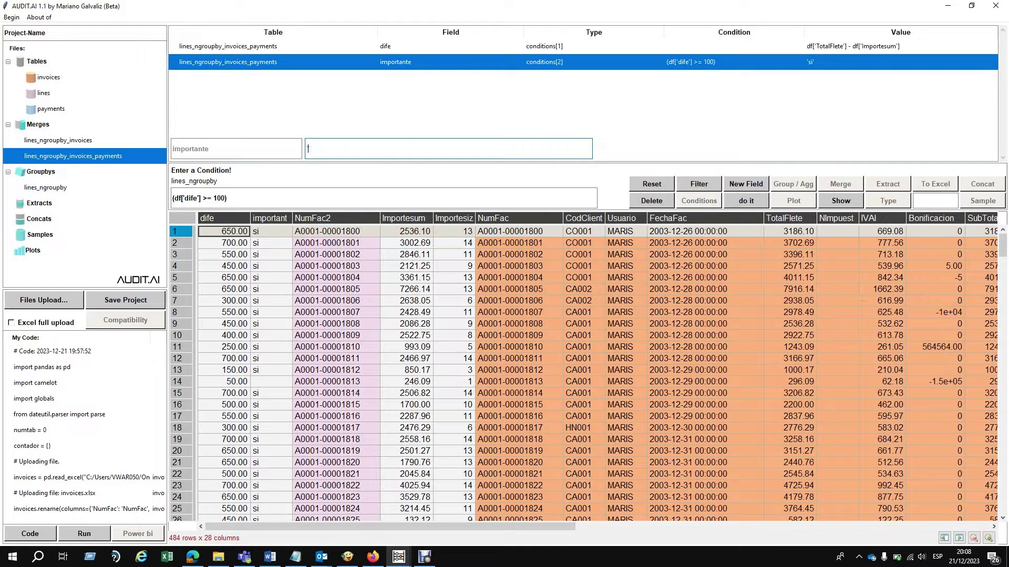
{"action": "type", "text": "'"}
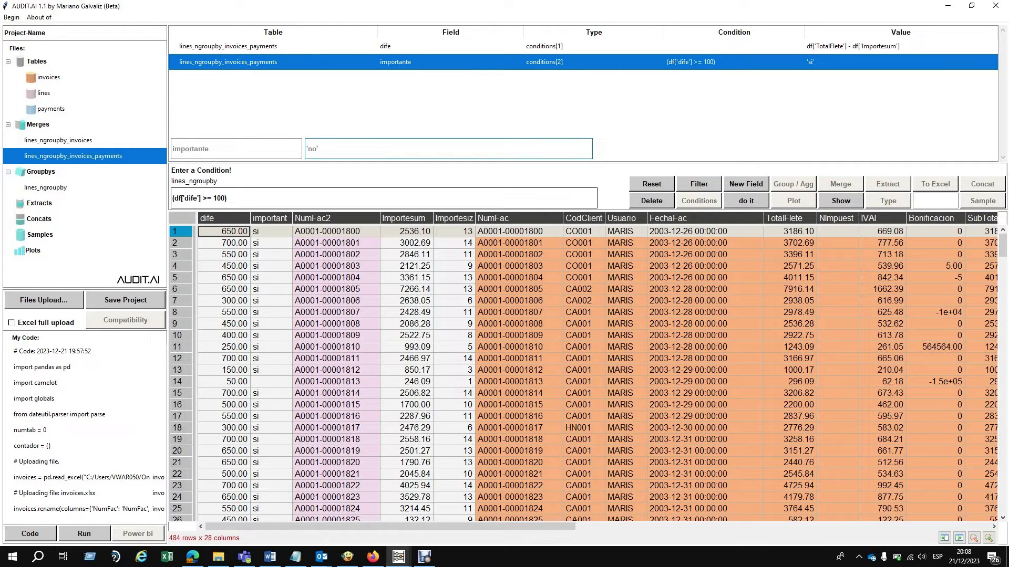
Change the loaded condition to (df['dife'] < 100) and apply it to the importante field
{"action": "left_click", "coordinate": [205, 198]}
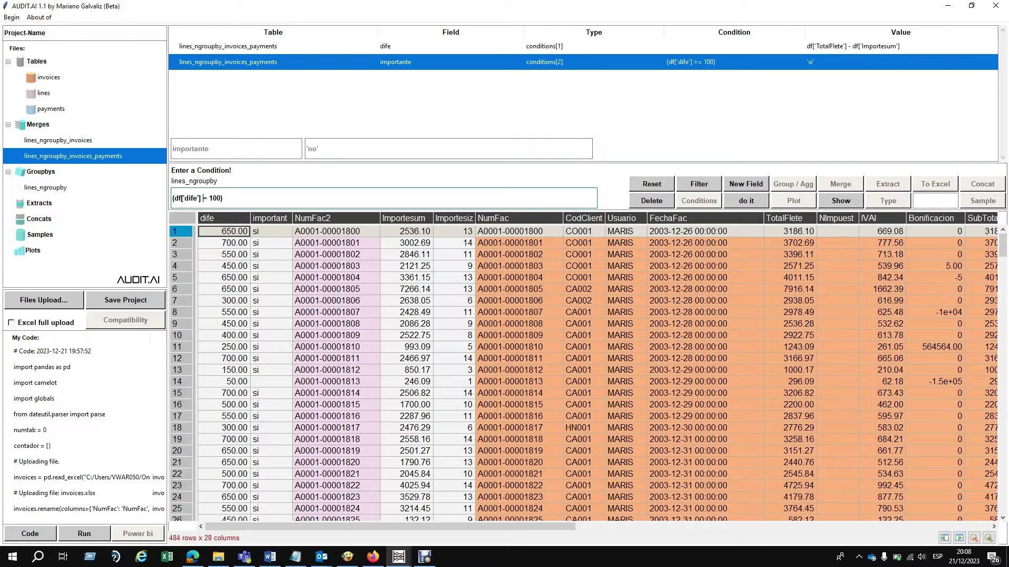
{"action": "type", "text": "<"}
{"action": "key", "text": "BackSpace"}
{"action": "left_click", "coordinate": [223, 199]}
{"action": "key", "text": "Return"}
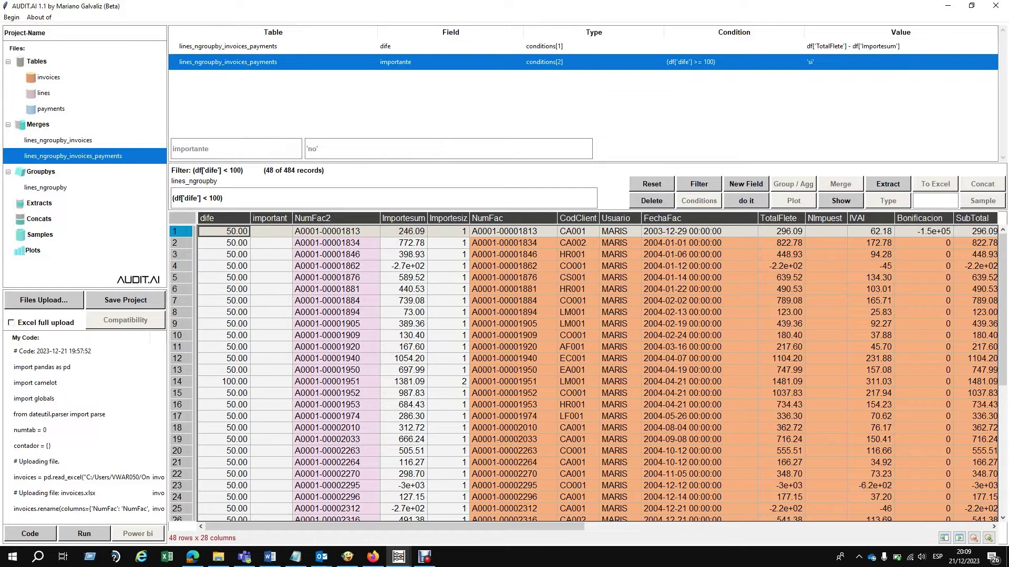
{"action": "left_click", "coordinate": [746, 201]}
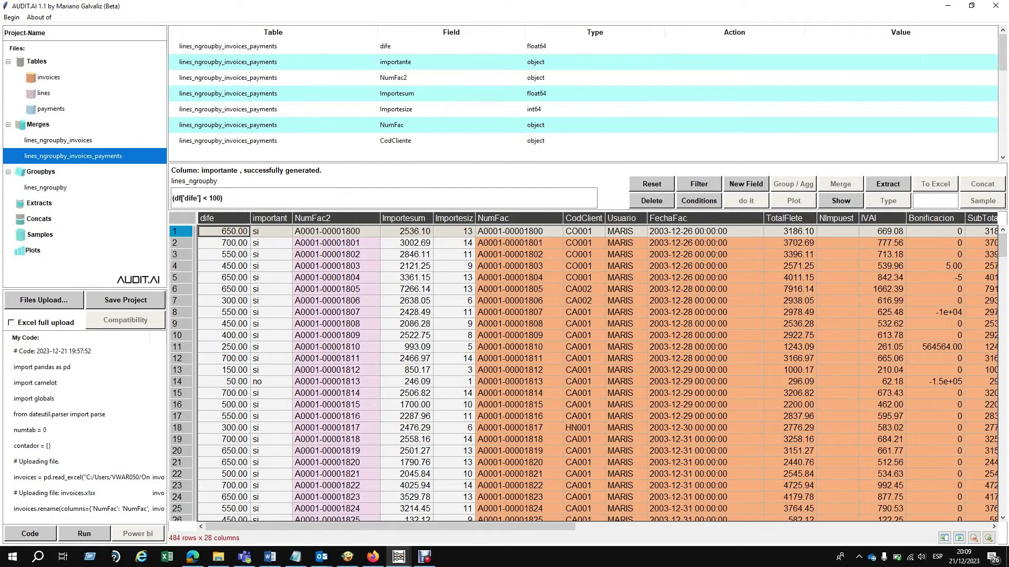
Filter the table by (df['dife'] < 100) to check the importante values, and clear the filter expression
{"action": "mouse_move", "coordinate": [1002, 246]}
{"action": "left_mouse_down"}
{"action": "mouse_move", "coordinate": [1003, 504]}
{"action": "mouse_move", "coordinate": [1002, 246]}
{"action": "left_mouse_up"}
{"action": "left_click", "coordinate": [231, 198]}
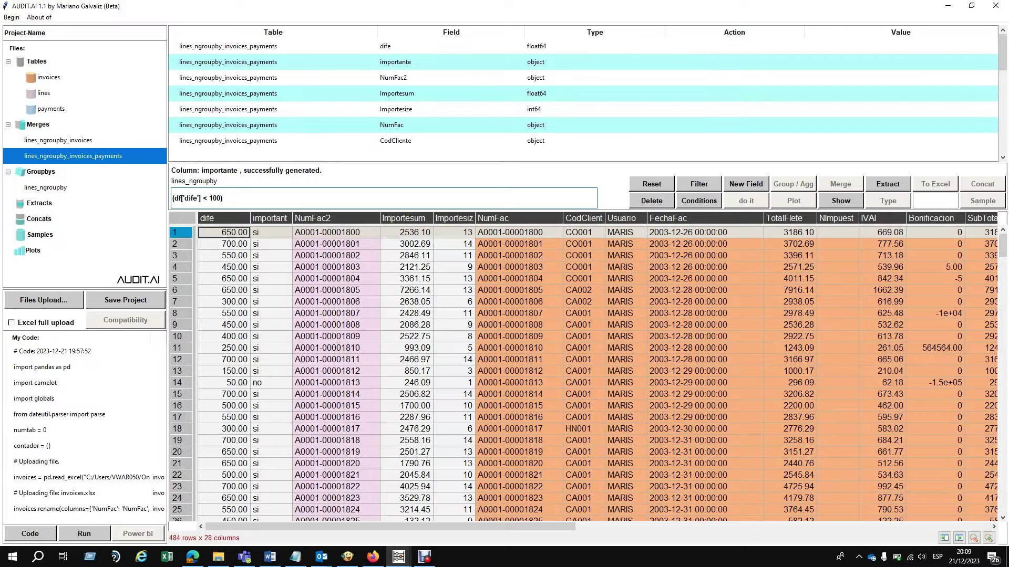
{"action": "key", "text": "Return"}
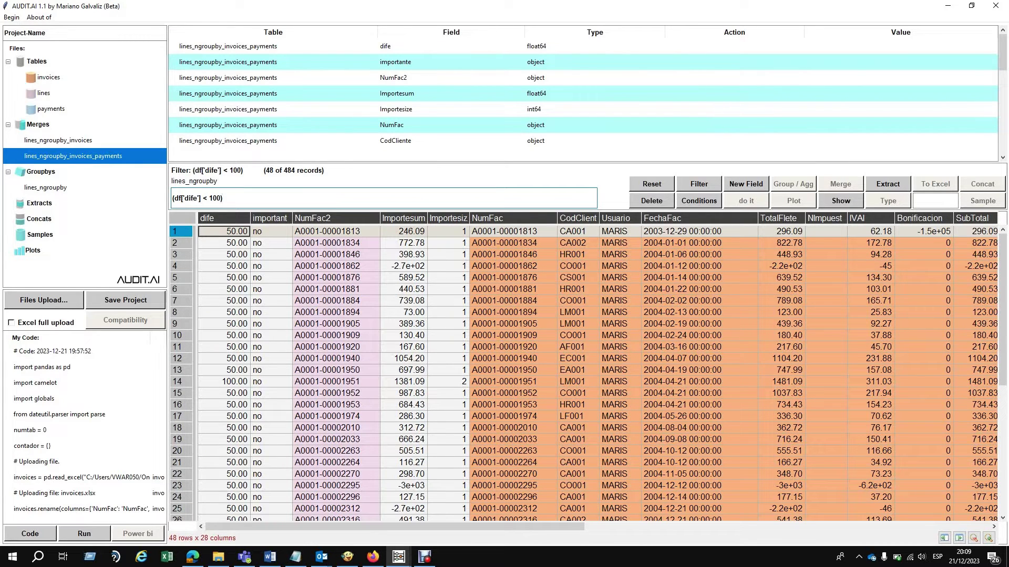
{"action": "key", "text": "BackSpace"}
{"action": "key", "text": "BackSpace"}
{"action": "key", "text": "BackSpace"}
{"action": "key", "text": "BackSpace"}
{"action": "key", "text": "BackSpace"}
{"action": "key", "text": "BackSpace"}
{"action": "key", "text": "BackSpace"}
{"action": "key", "text": "BackSpace"}
{"action": "key", "text": "BackSpace"}
{"action": "key", "text": "BackSpace"}
{"action": "key", "text": "BackSpace"}
{"action": "key", "text": "BackSpace"}
{"action": "key", "text": "BackSpace"}
{"action": "key", "text": "BackSpace"}
{"action": "key", "text": "BackSpace"}
{"action": "key", "text": "BackSpace"}
{"action": "key", "text": "BackSpace"}
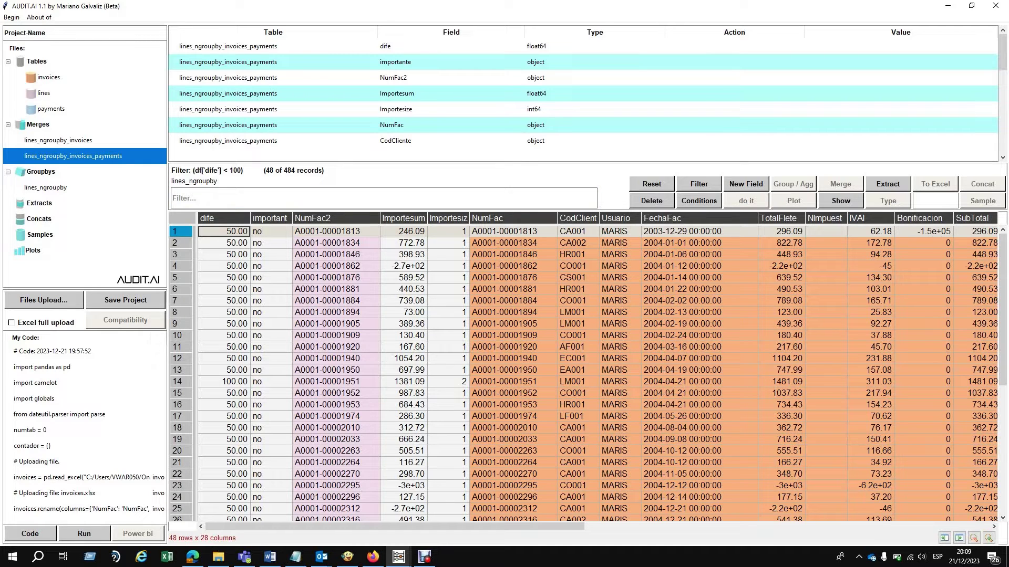
Filter lines_ngroupby_invoices_payments to rows with dife >= 100 and extract them into a separate table
{"action": "left_click", "coordinate": [594, 62]}
{"action": "left_click", "coordinate": [887, 185]}
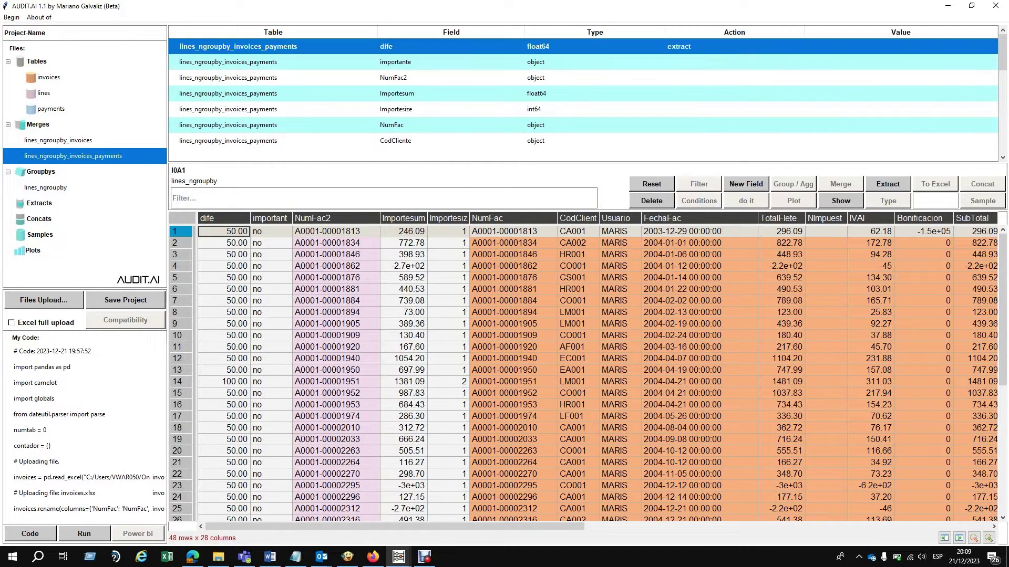
{"action": "left_click", "coordinate": [734, 47]}
{"action": "left_click", "coordinate": [734, 47]}
{"action": "left_click", "coordinate": [734, 46]}
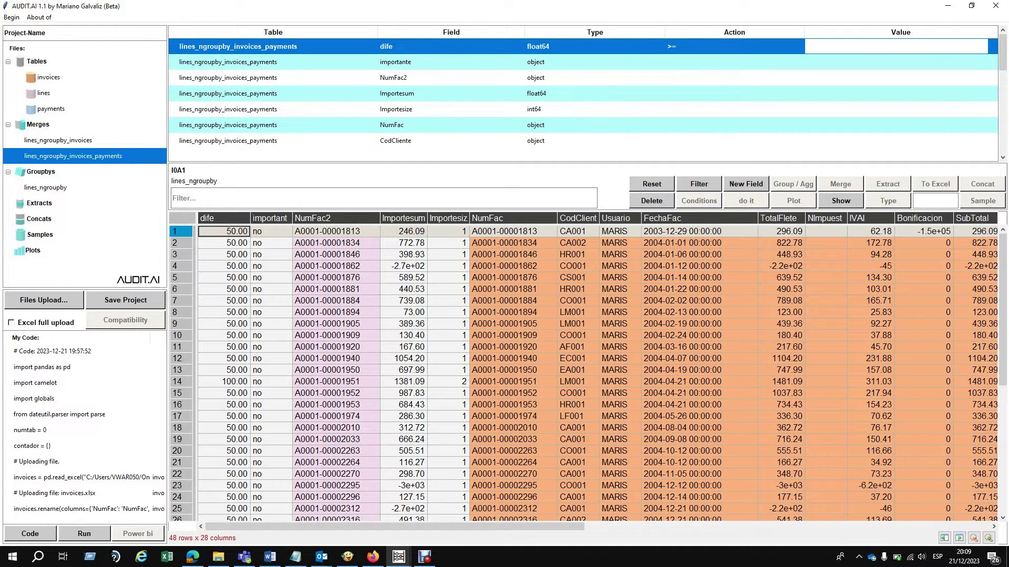
{"action": "type", "text": "100"}
{"action": "key", "text": "Return"}
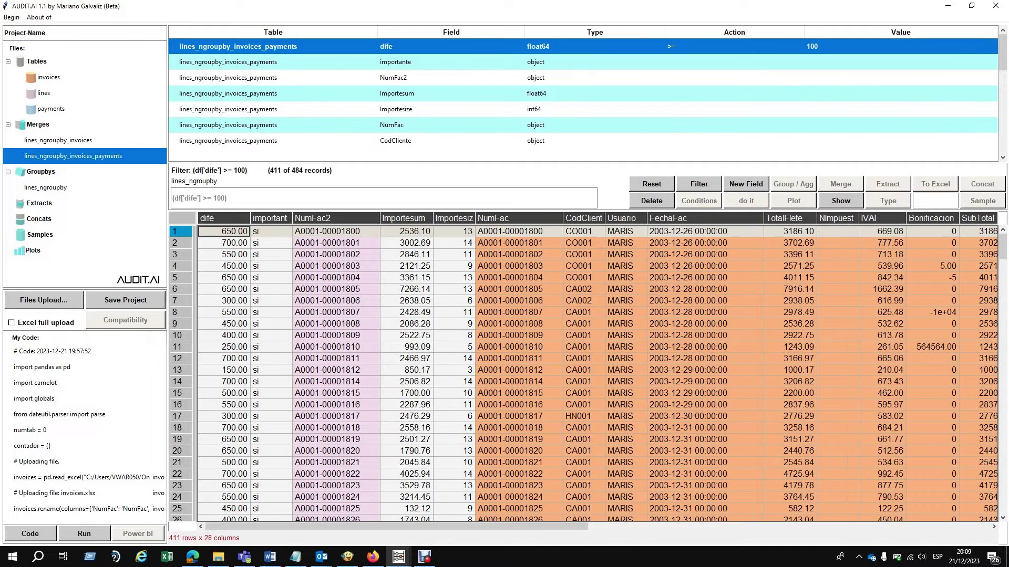
{"action": "left_click", "coordinate": [887, 184]}
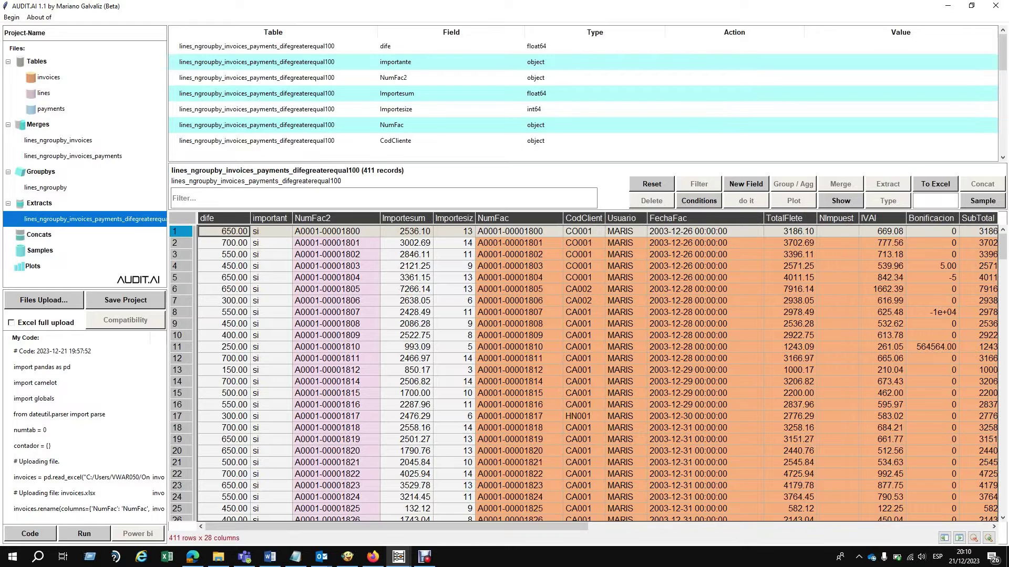
Draw a sample of 30 records from the lines_ngroupby_invoices_payments_difegreaterequal100 extract and look through it
{"action": "left_click", "coordinate": [935, 200]}
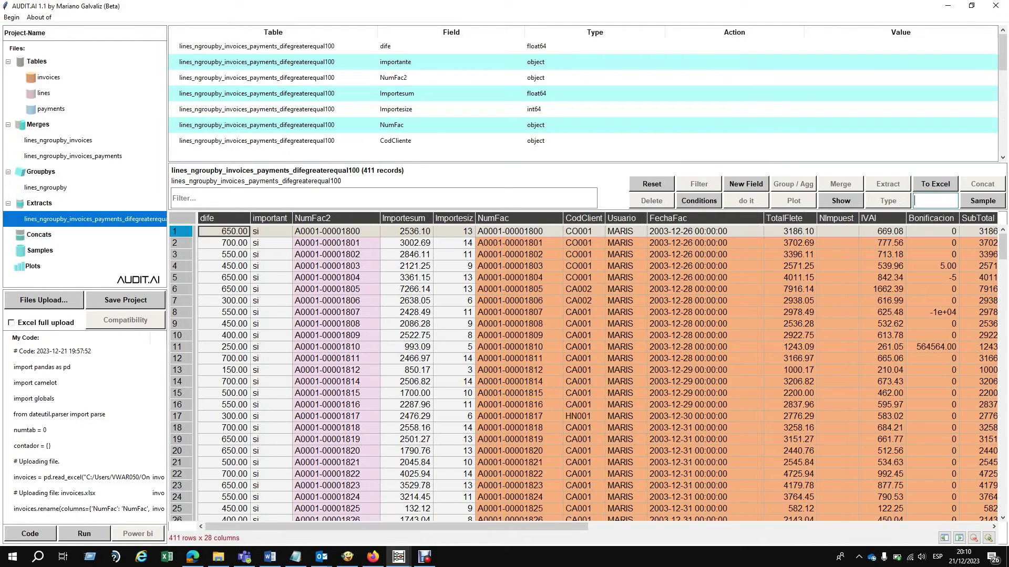
{"action": "type", "text": "30"}
{"action": "left_click", "coordinate": [983, 200]}
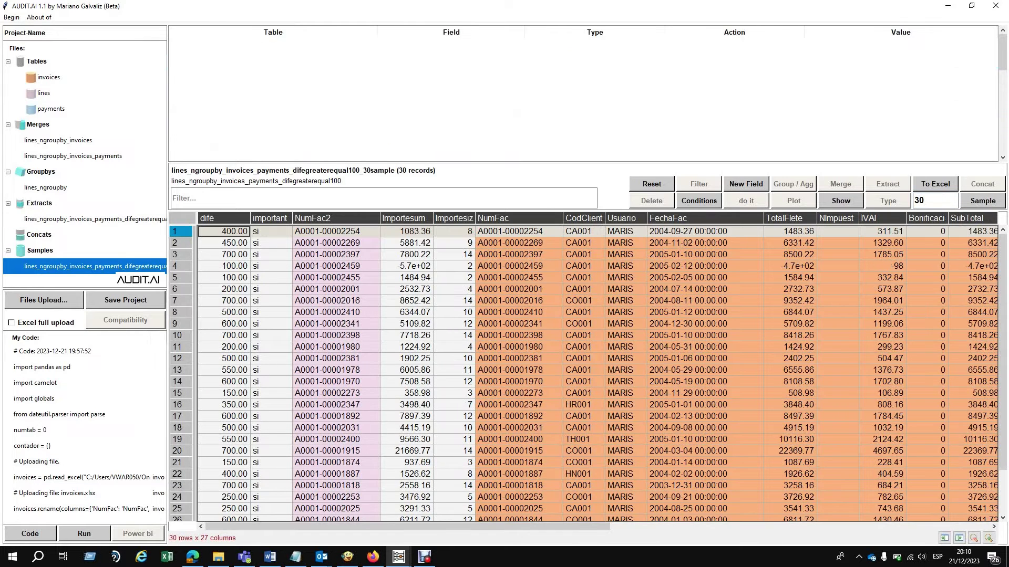
{"action": "scroll", "coordinate": [599, 372], "scroll_direction": "down", "scroll_amount": 5}
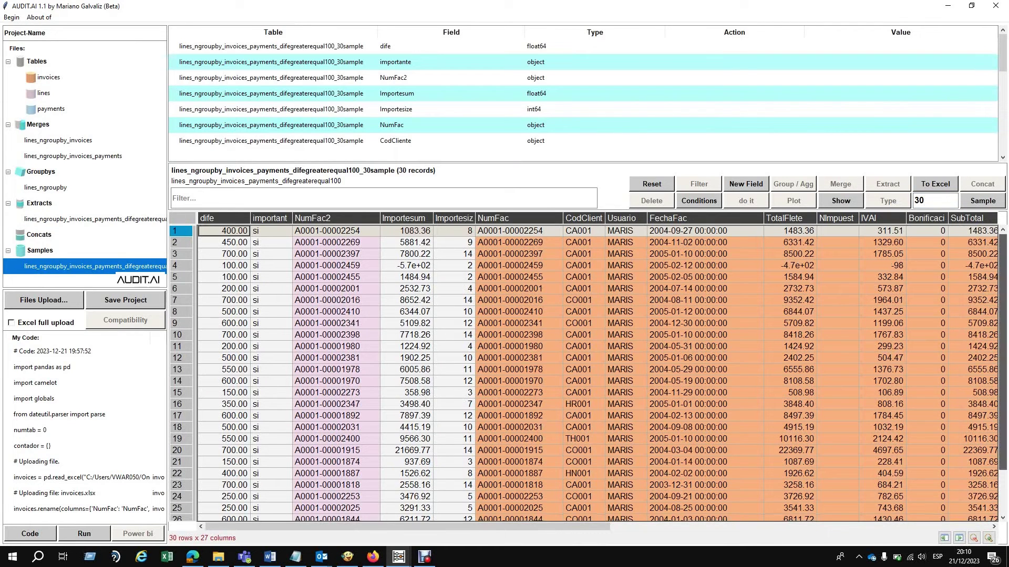
{"action": "scroll", "coordinate": [598, 373], "scroll_direction": "up", "scroll_amount": 5}
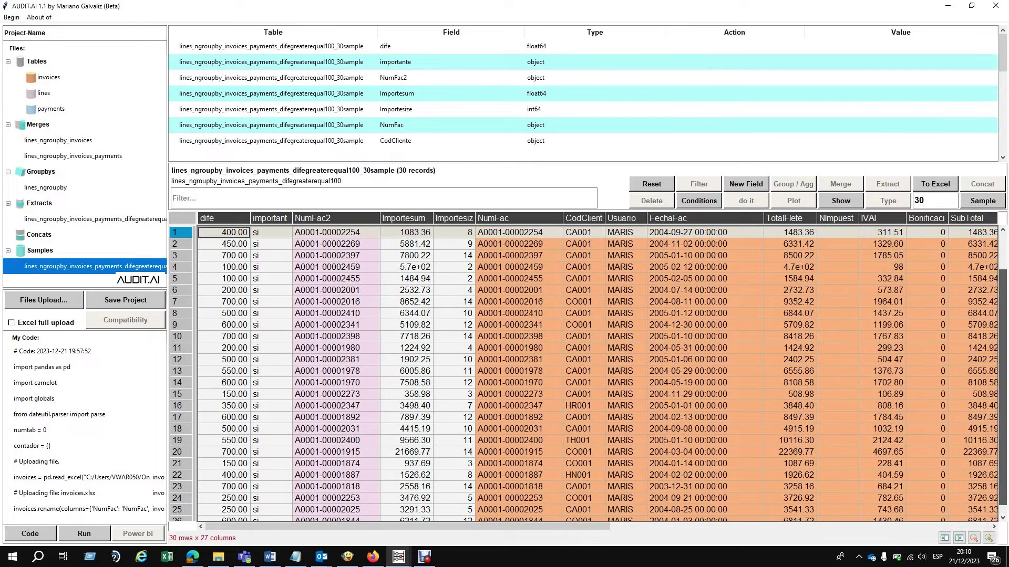
Export the 30-record sample and the difegreaterequal100 extract to Excel, and check the files in the Case folder
{"action": "left_click", "coordinate": [936, 184]}
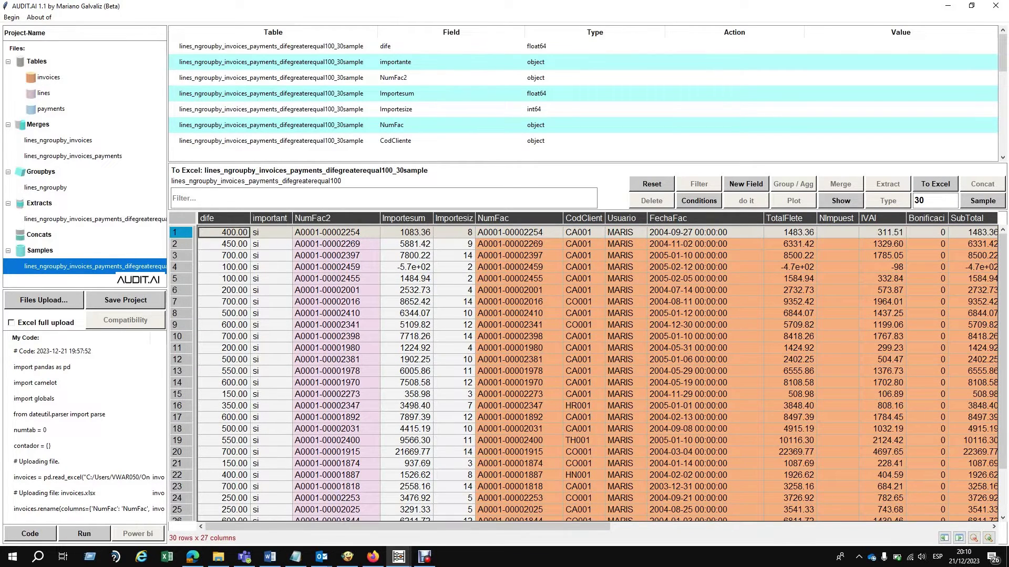
{"action": "left_click", "coordinate": [96, 219]}
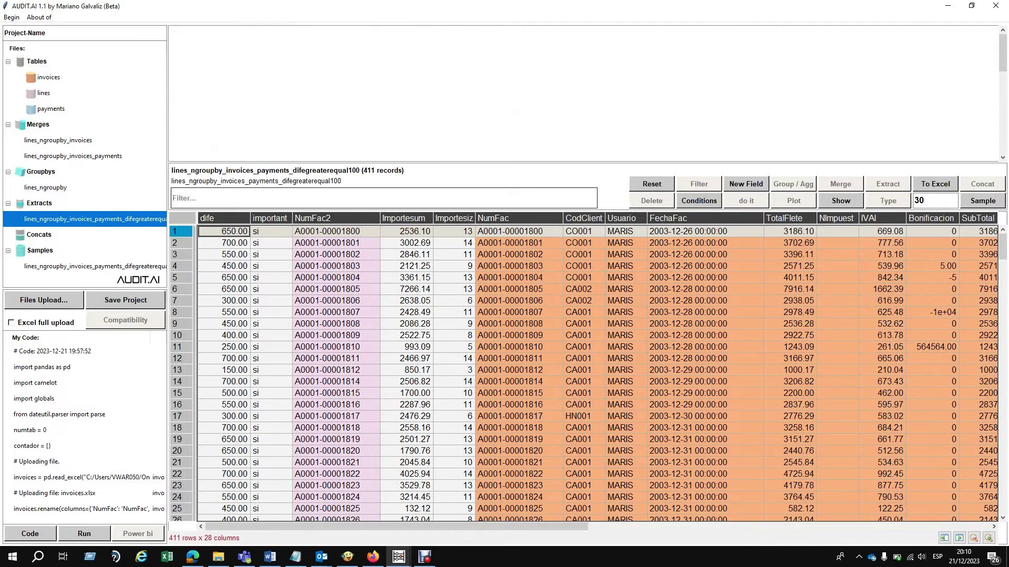
{"action": "left_click", "coordinate": [935, 184]}
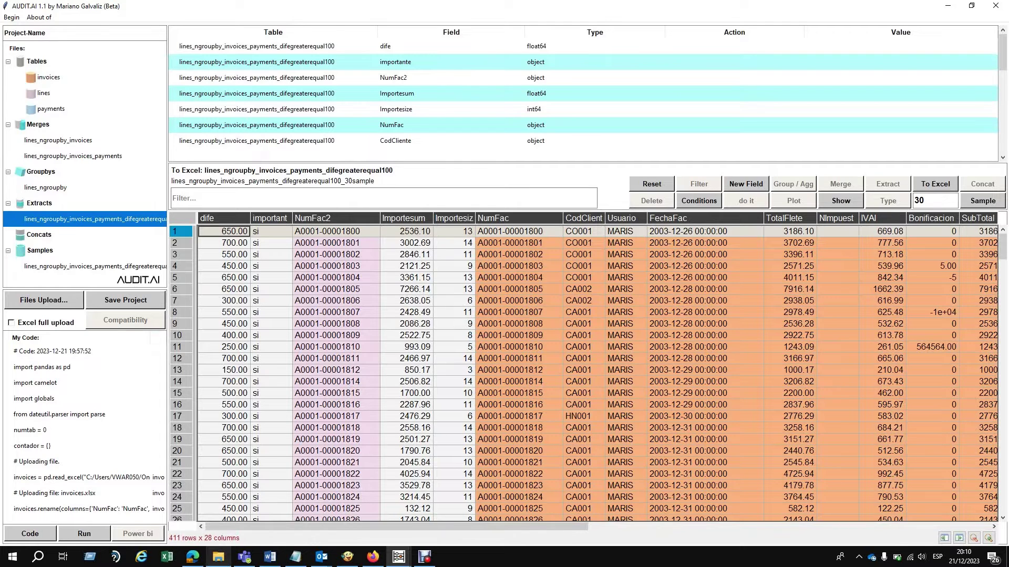
{"action": "left_click", "coordinate": [218, 558]}
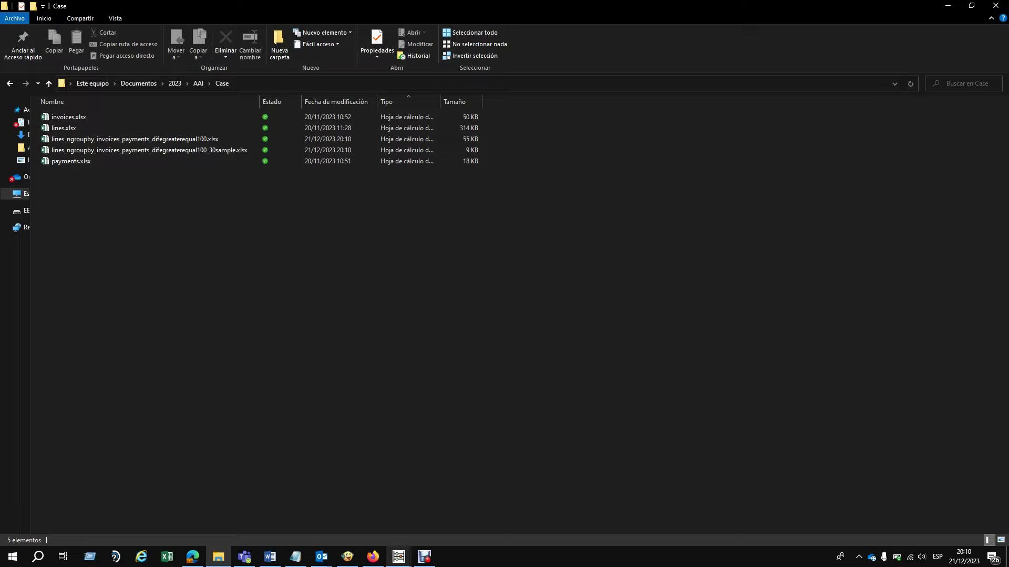
{"action": "mouse_move", "coordinate": [399, 557]}
{"action": "left_click", "coordinate": [455, 505]}
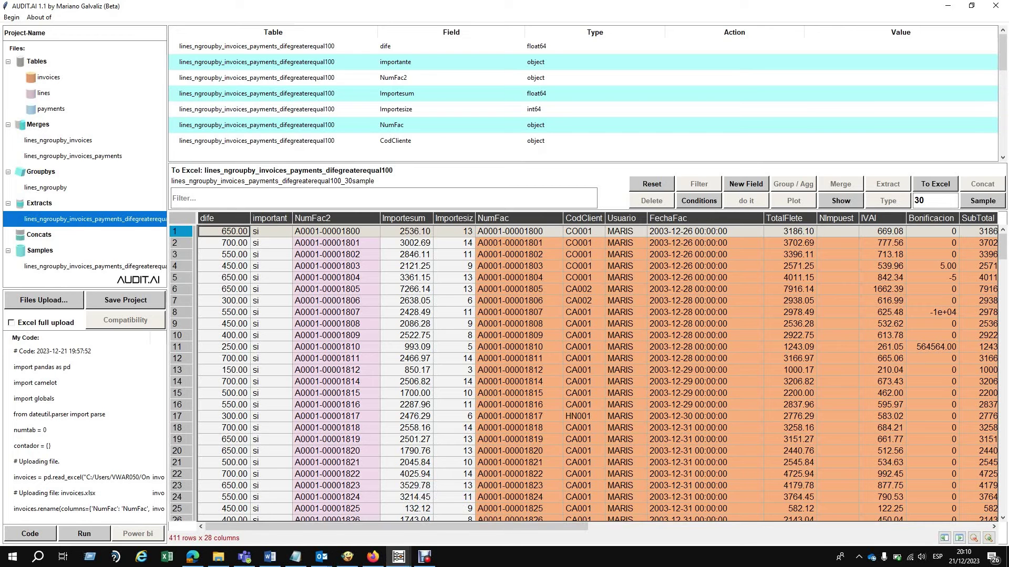
Name the project 'invoices' and save it in the Case folder under the file name invoices
{"action": "double_click", "coordinate": [26, 33]}
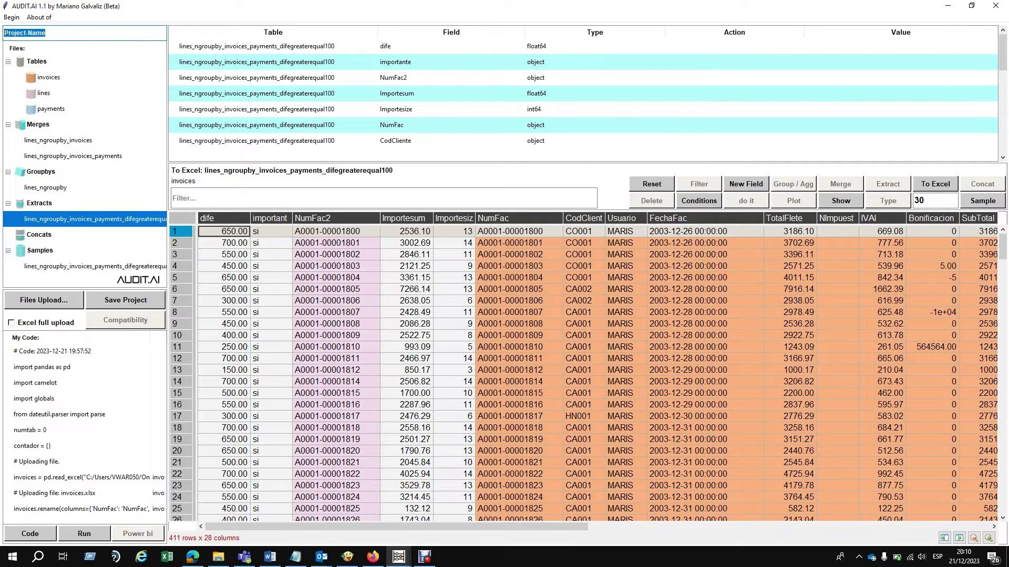
{"action": "type", "text": "invoices"}
{"action": "left_click", "coordinate": [126, 300]}
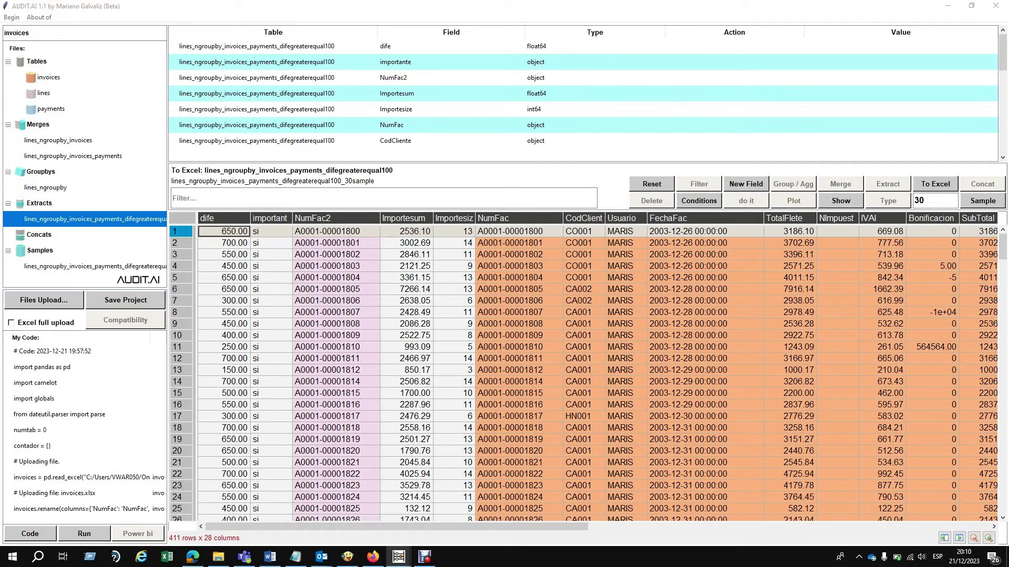
{"action": "type", "text": "inv"}
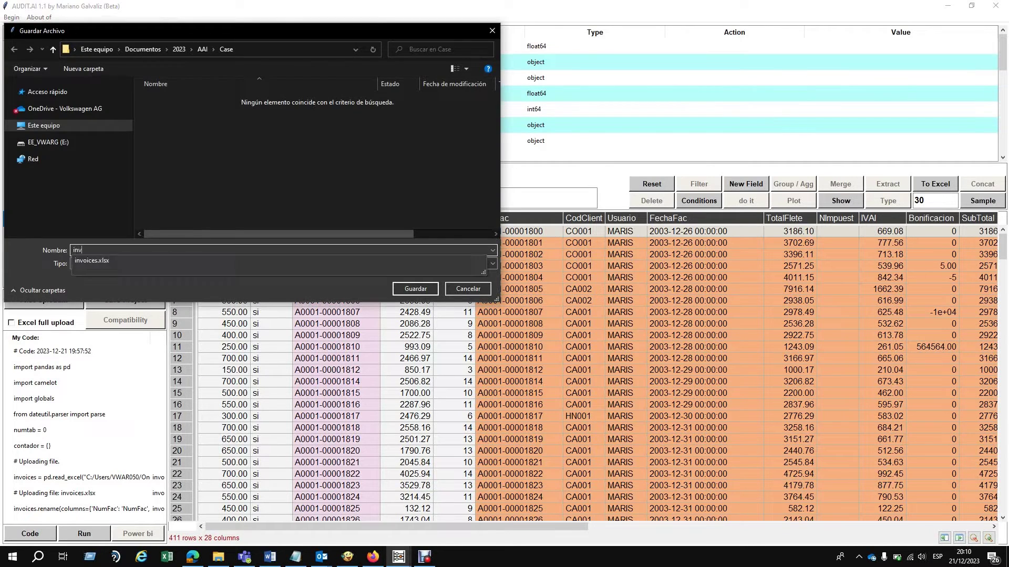
{"action": "type", "text": "oices"}
{"action": "key", "text": "Return"}
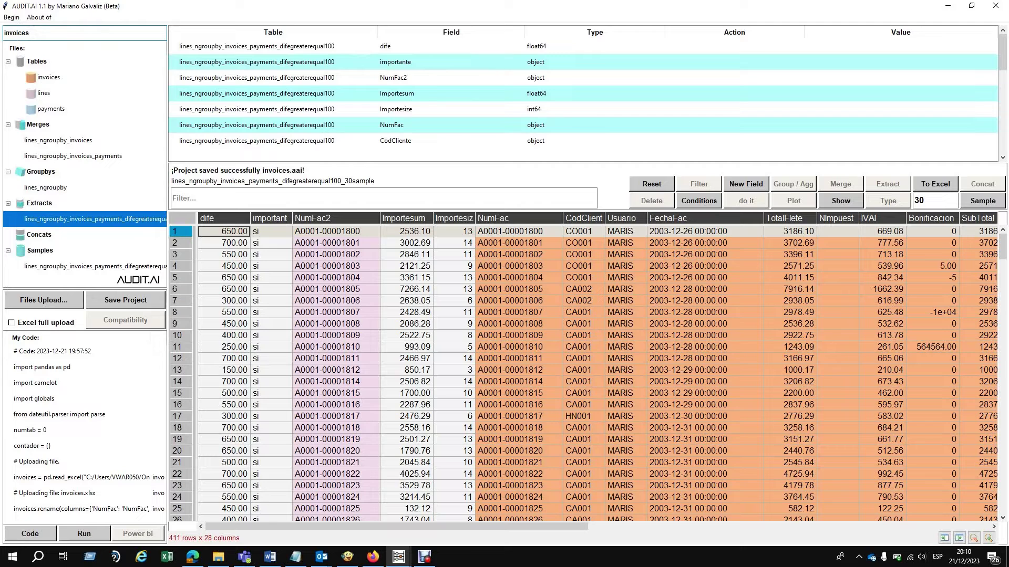
View the history diagram of the lines_ngroupby_invoices_payments_difegreaterequal100 extract and close it
{"action": "right_click", "coordinate": [99, 220]}
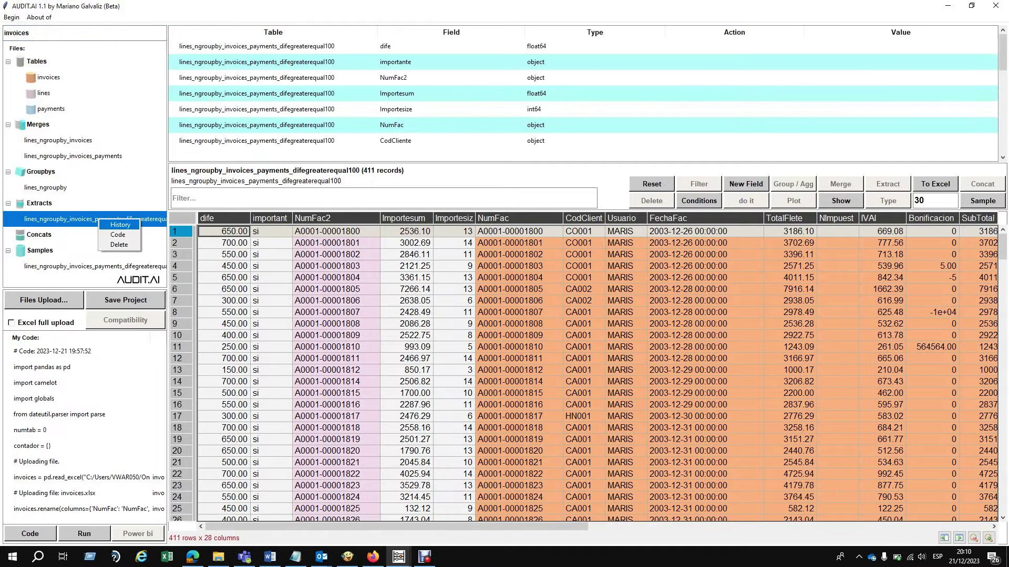
{"action": "left_click", "coordinate": [119, 224]}
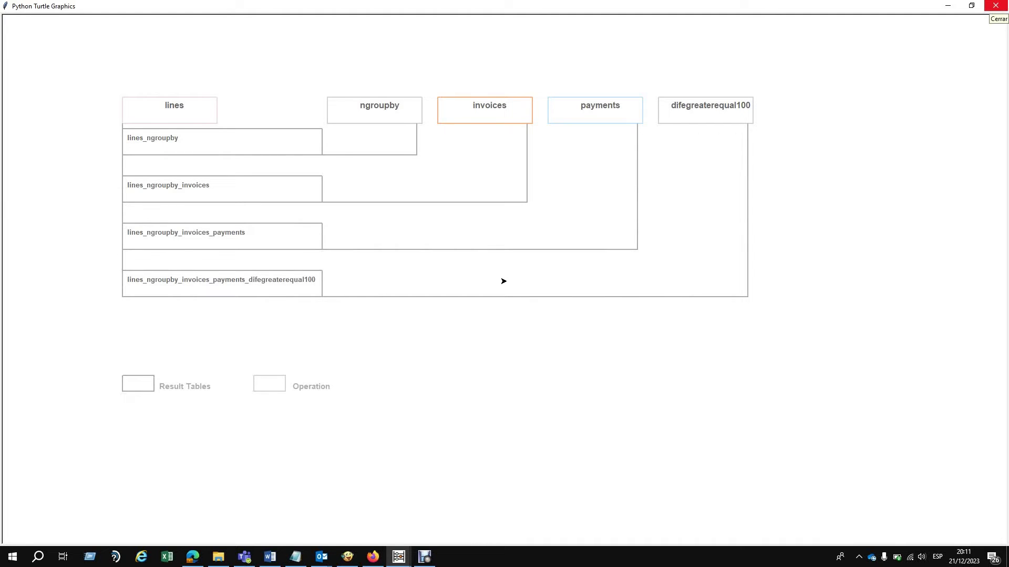
{"action": "left_click", "coordinate": [996, 6]}
{"action": "right_click", "coordinate": [122, 221]}
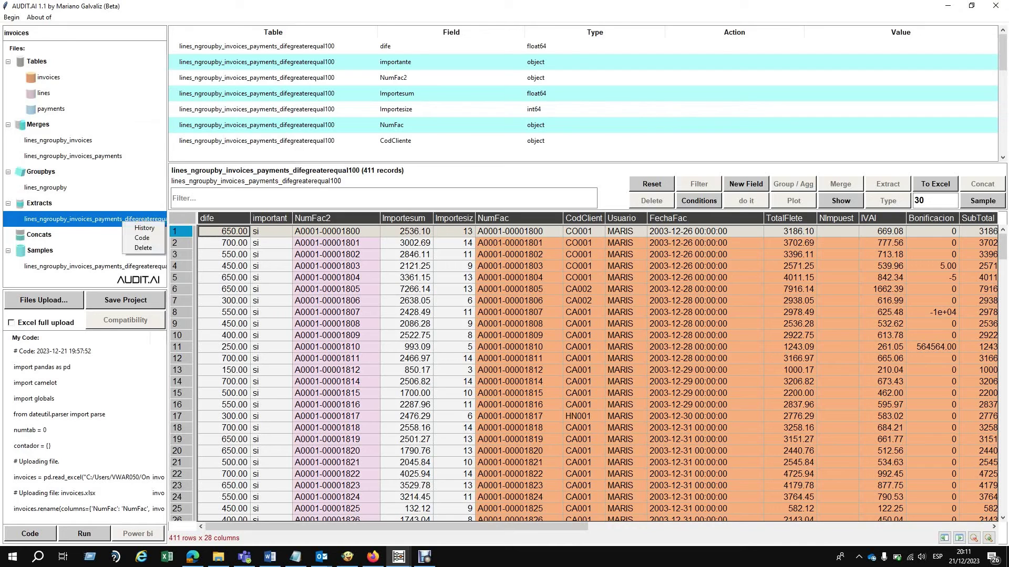
{"action": "left_click", "coordinate": [112, 235]}
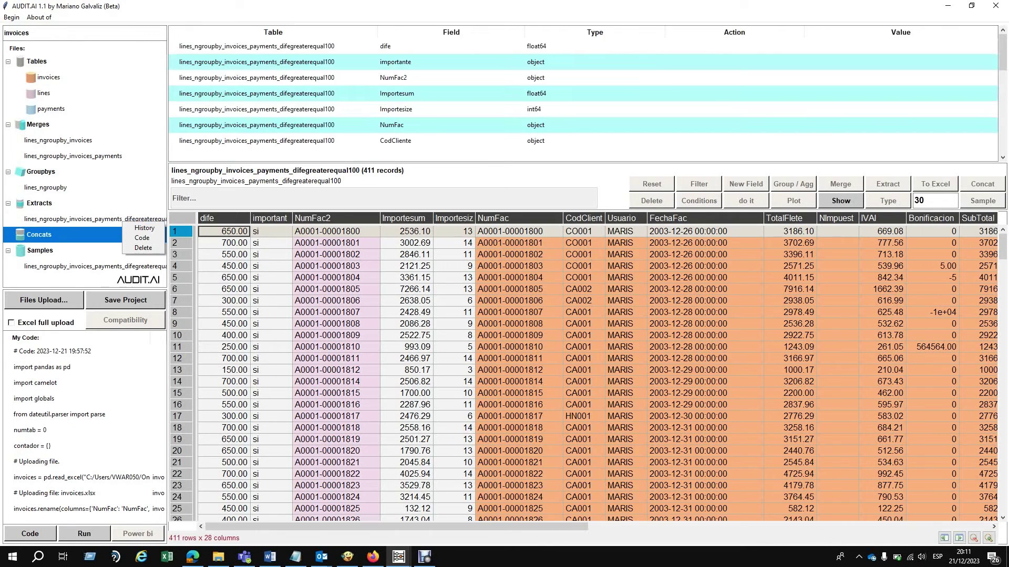
{"action": "left_click", "coordinate": [142, 248]}
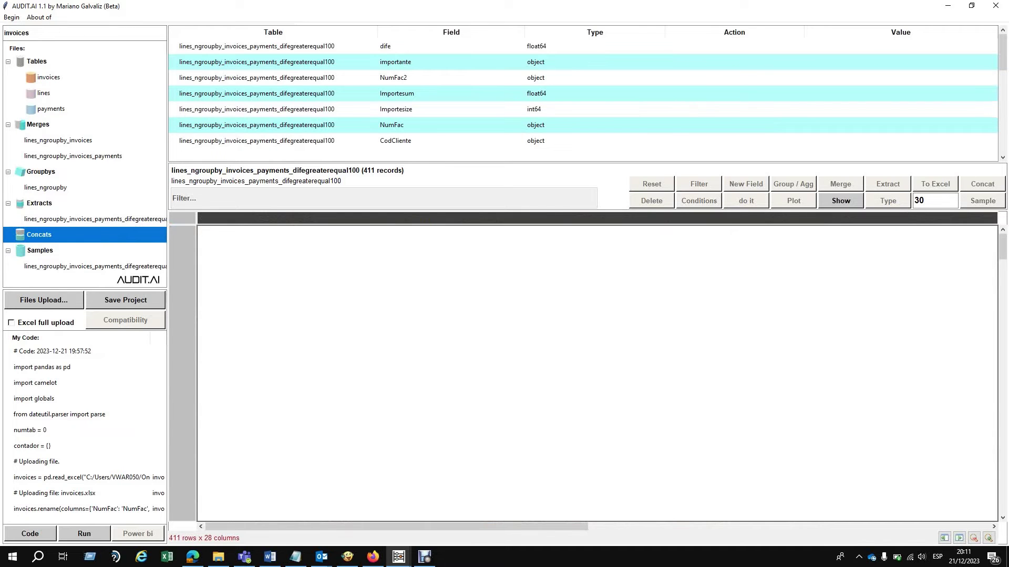
Generate the Python code for the lines_ngroupby_invoices_payments_difegreaterequal100 extract and run it
{"action": "left_click", "coordinate": [117, 220]}
{"action": "right_click", "coordinate": [118, 220]}
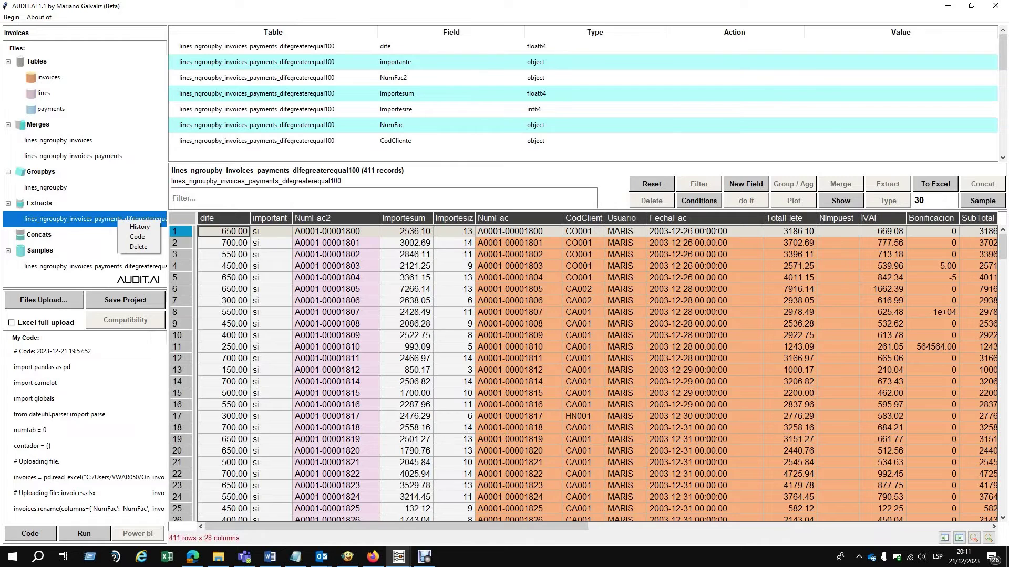
{"action": "left_click", "coordinate": [137, 237]}
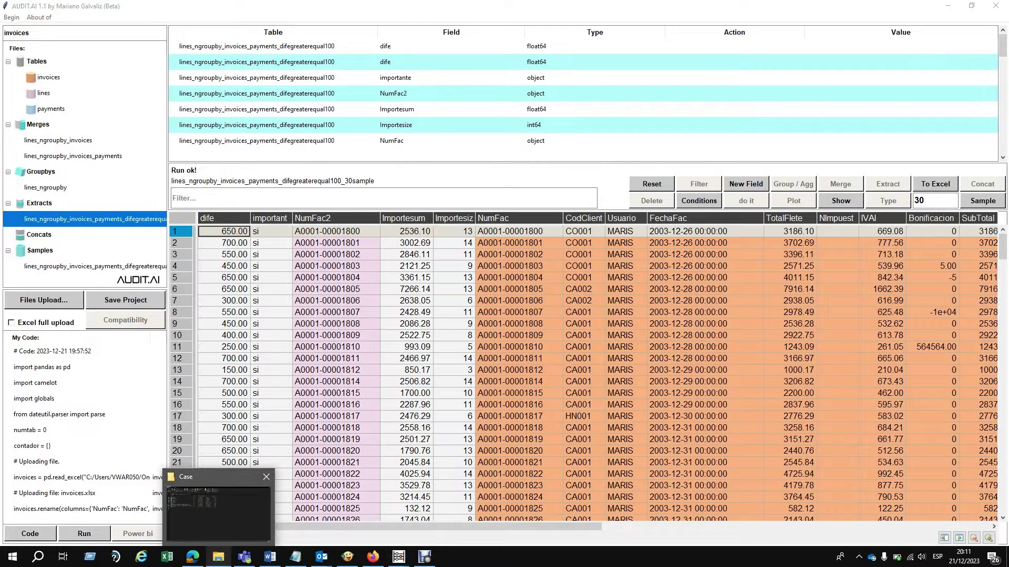
Switch to File Explorer and examine the saved project, data, Python and exported Excel files in the Case folder
{"action": "left_click", "coordinate": [218, 557]}
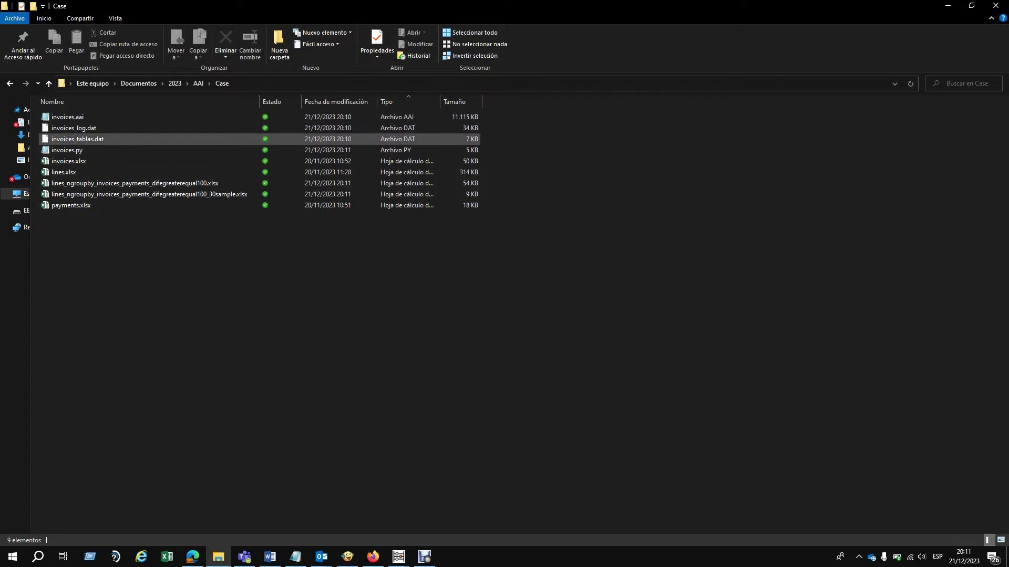
{"action": "left_click", "coordinate": [68, 117]}
{"action": "left_click", "coordinate": [74, 128]}
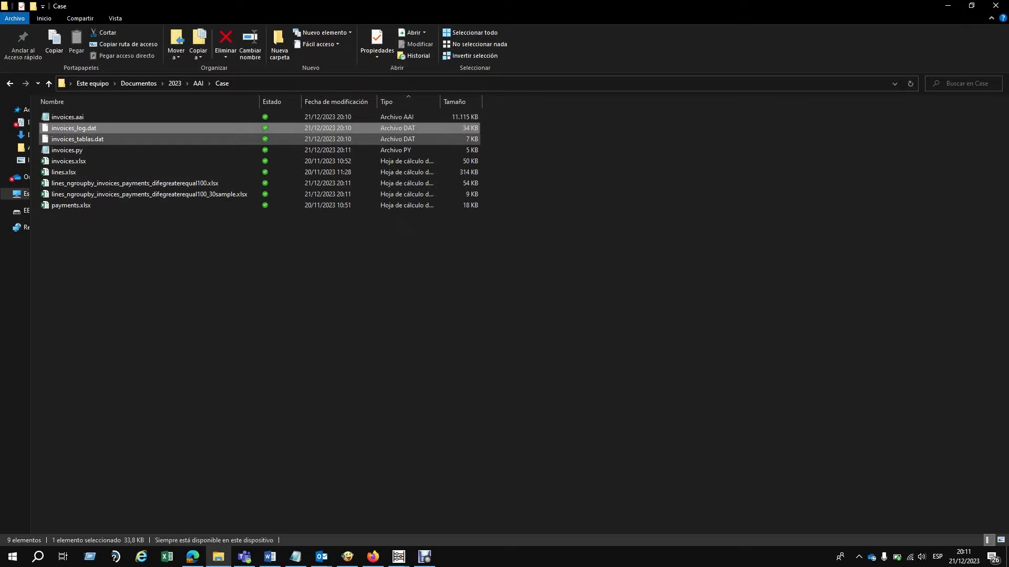
{"action": "left_click", "coordinate": [77, 139]}
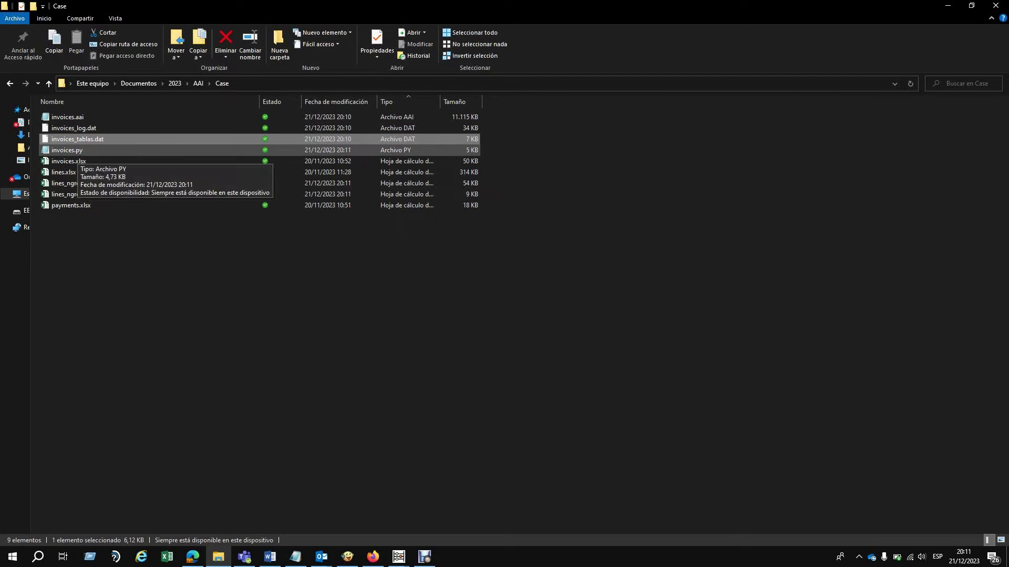
{"action": "left_click", "coordinate": [79, 183]}
{"action": "left_click", "coordinate": [79, 195]}
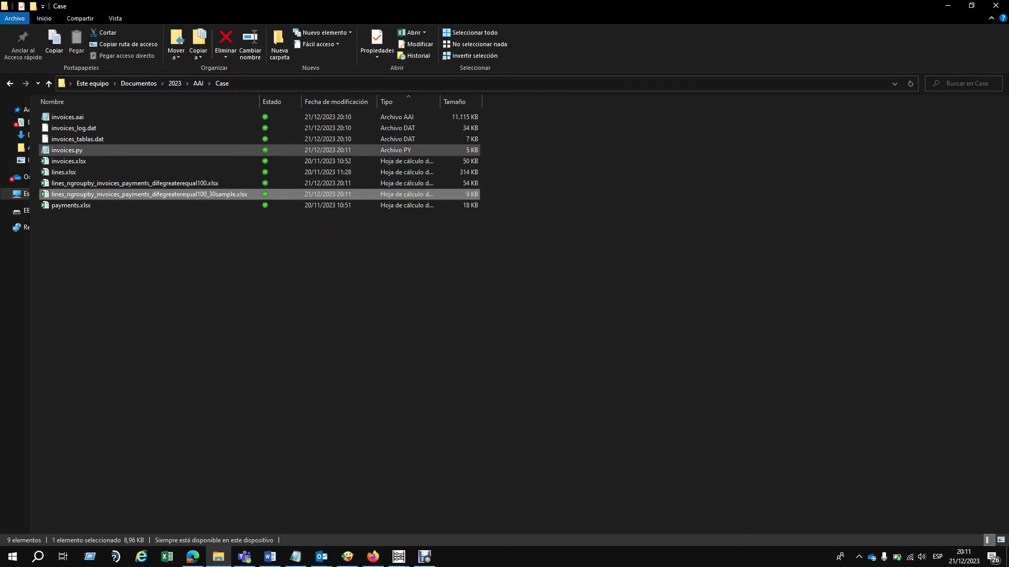
{"action": "left_click", "coordinate": [68, 150]}
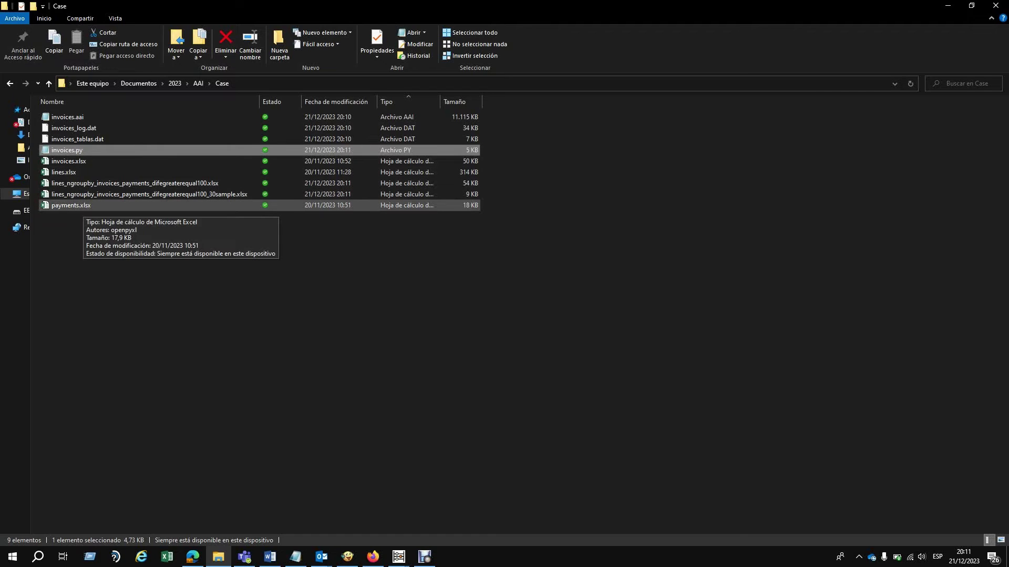
Return to AUDIT.AI and save the project again, overwriting the existing invoices.aai
{"action": "mouse_move", "coordinate": [398, 557]}
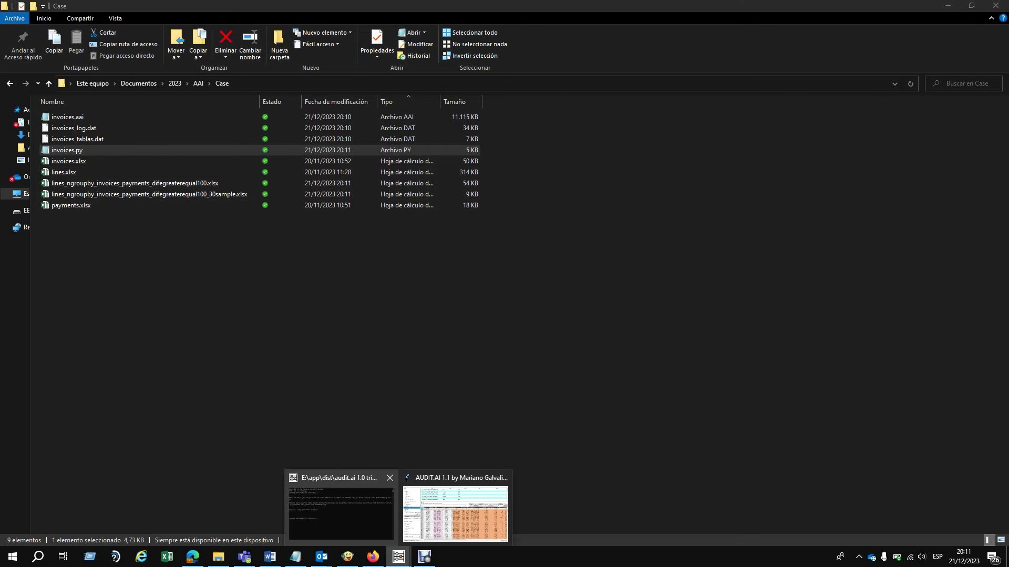
{"action": "left_click", "coordinate": [460, 507]}
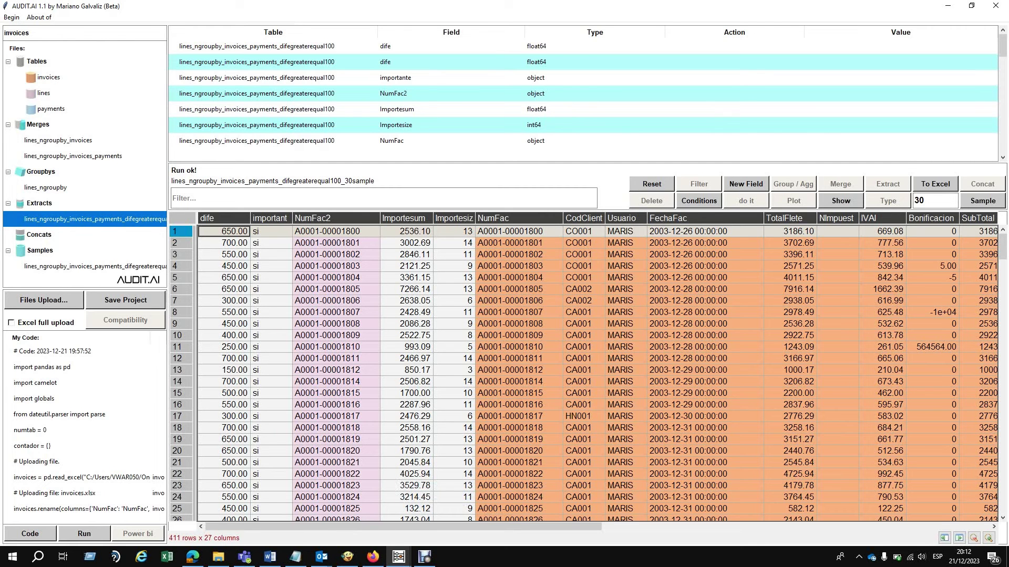
{"action": "left_click", "coordinate": [126, 301]}
{"action": "left_click", "coordinate": [171, 99]}
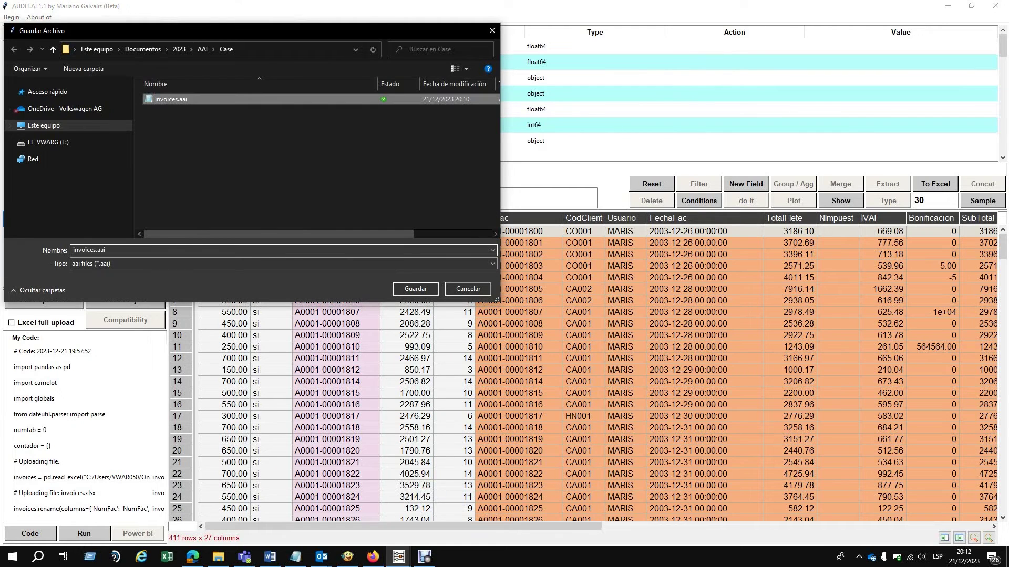
{"action": "left_click", "coordinate": [415, 289]}
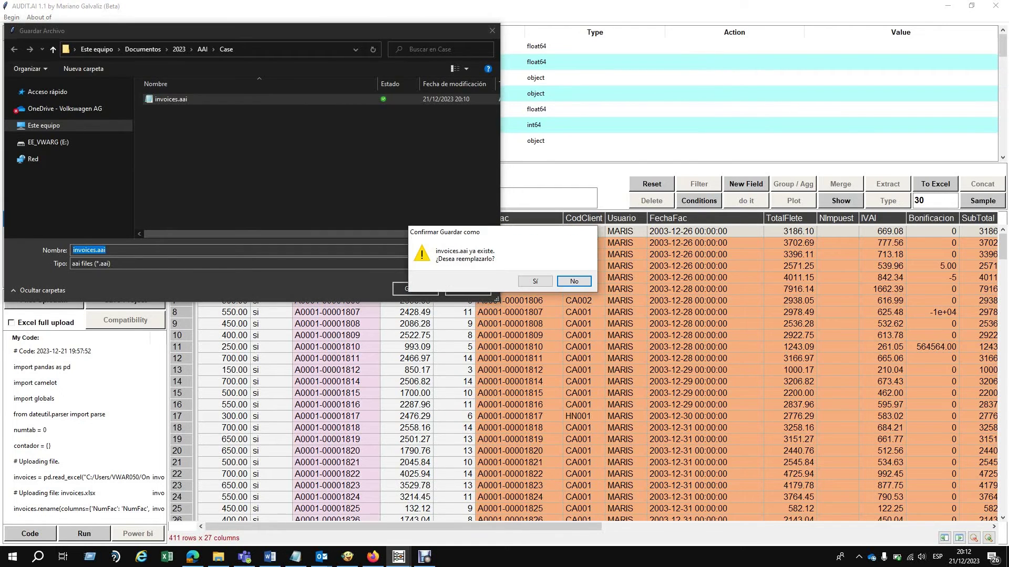
{"action": "left_click", "coordinate": [535, 281]}
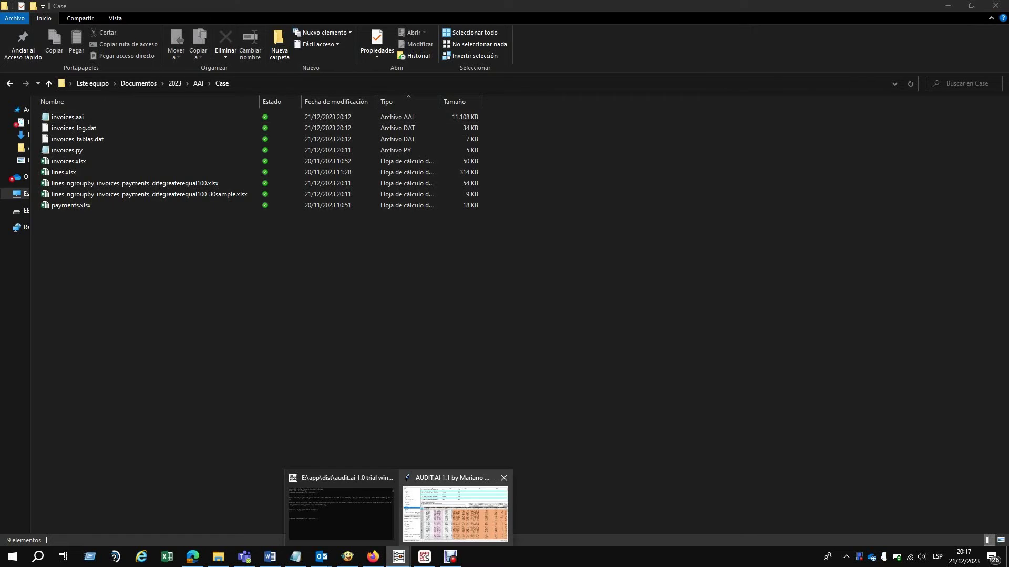
Open invoices.py from the Case folder in Spyder, review the generated code, and return to AUDIT.AI
{"action": "left_click", "coordinate": [455, 505]}
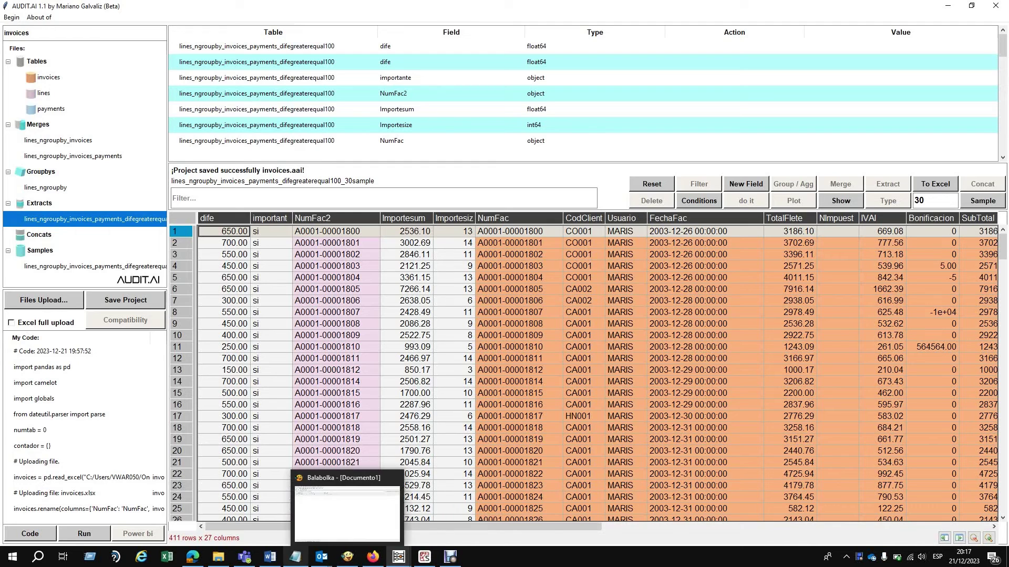
{"action": "left_click", "coordinate": [218, 557]}
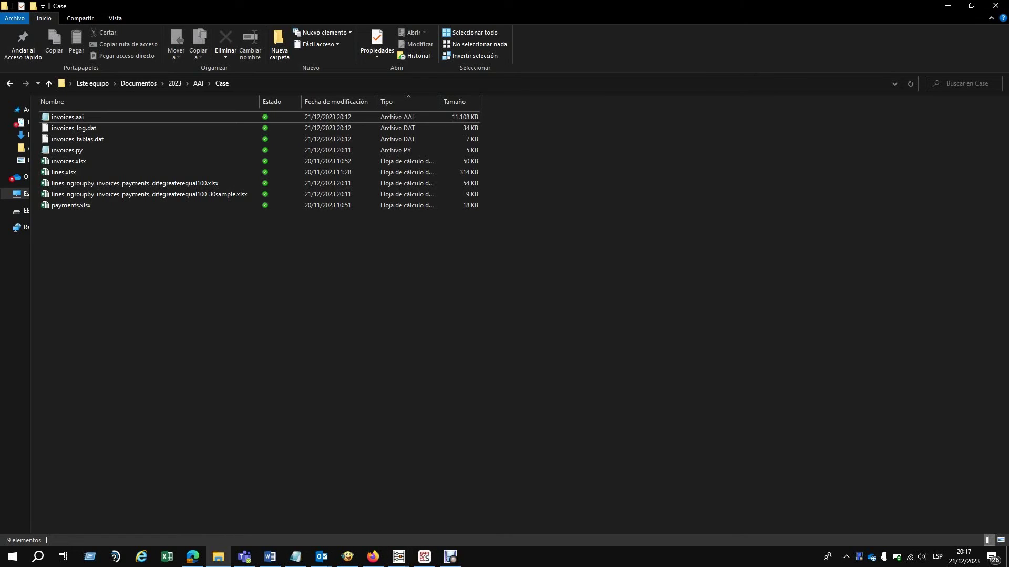
{"action": "left_click_drag", "start_coordinate": [66, 150], "coordinate": [374, 396]}
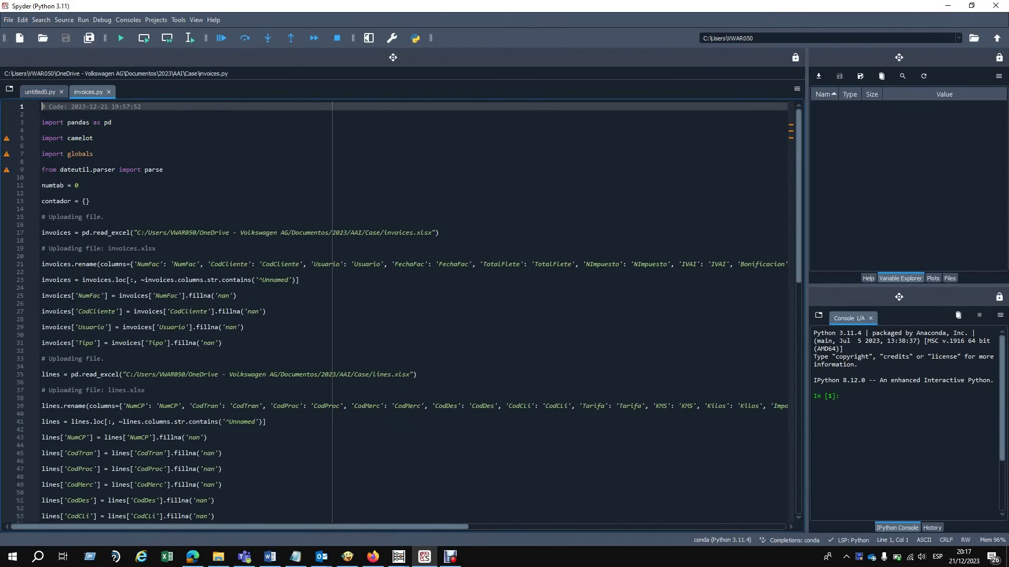
{"action": "scroll", "coordinate": [399, 310], "scroll_direction": "down", "scroll_amount": 20}
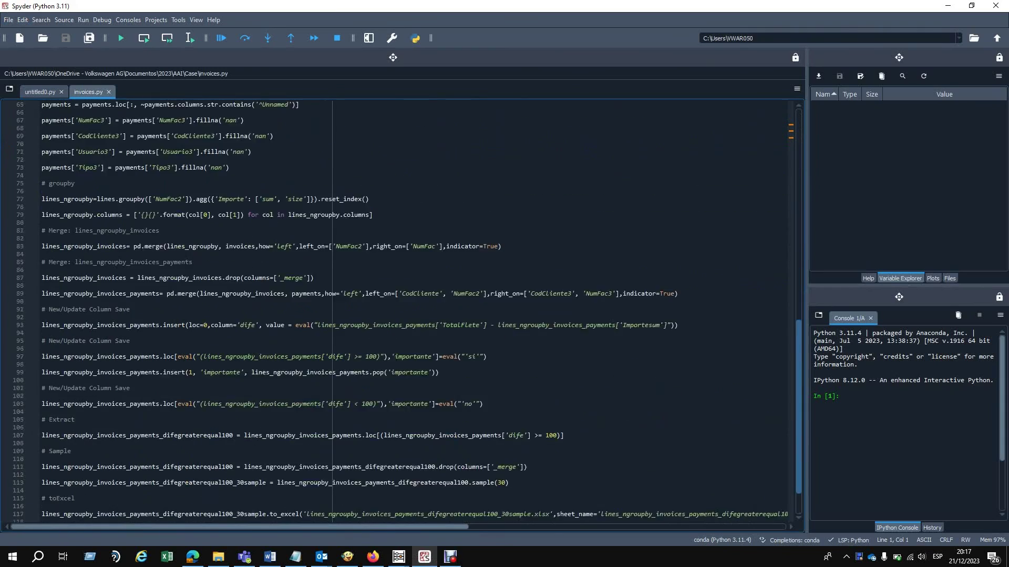
{"action": "scroll", "coordinate": [399, 310], "scroll_direction": "down", "scroll_amount": 2}
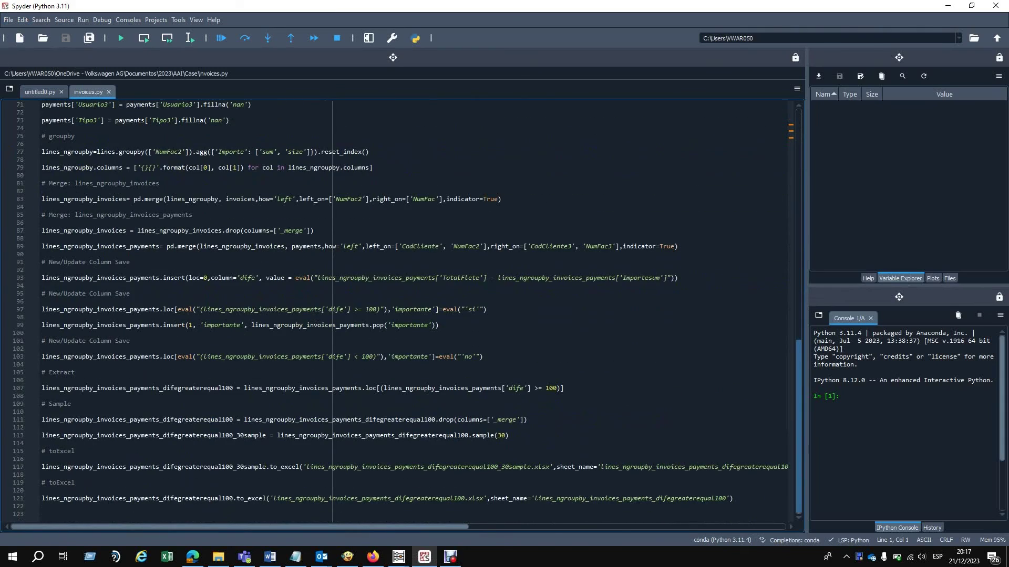
{"action": "scroll", "coordinate": [399, 310], "scroll_direction": "up", "scroll_amount": 20}
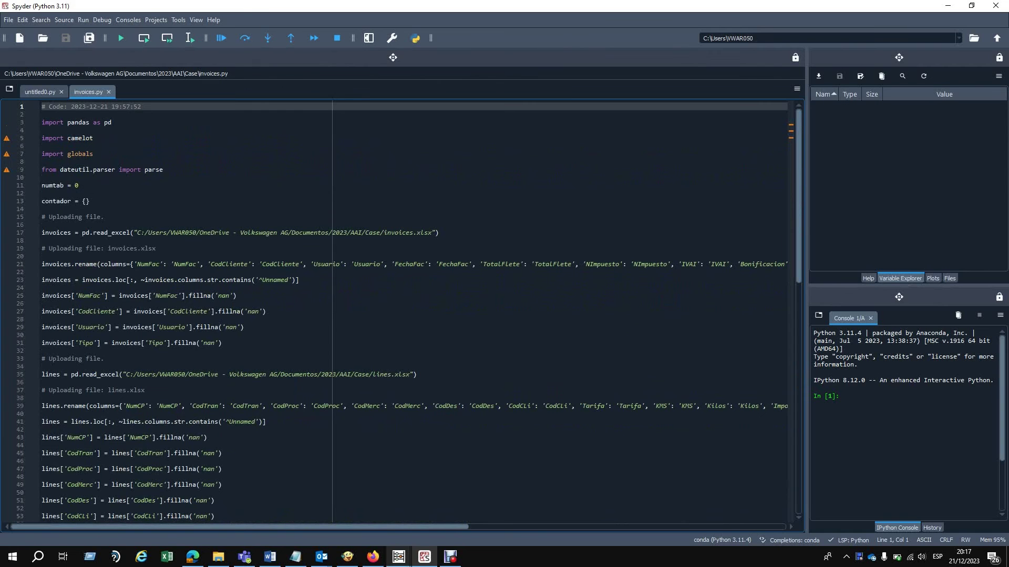
{"action": "mouse_move", "coordinate": [399, 556]}
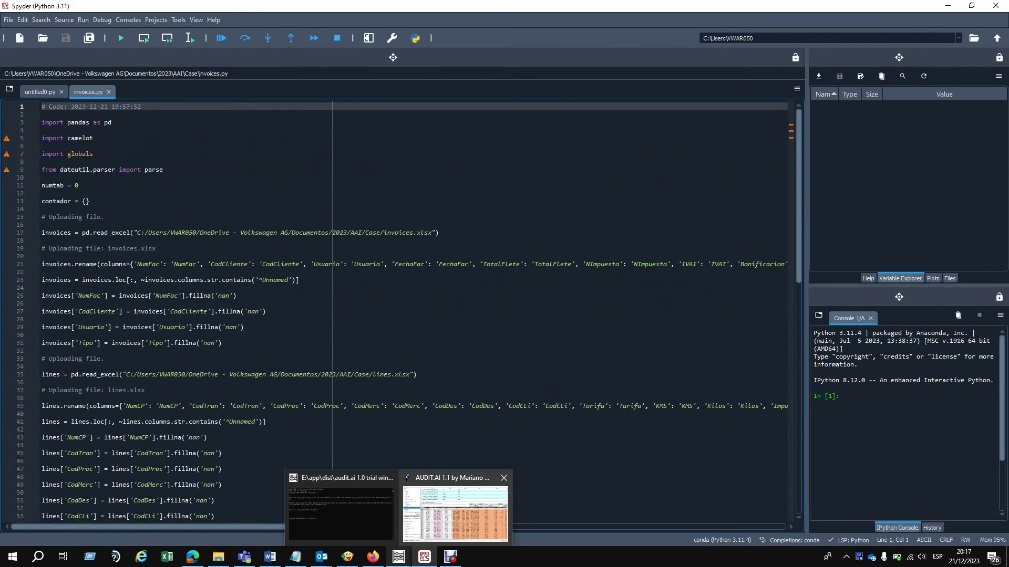
{"action": "left_click", "coordinate": [455, 512]}
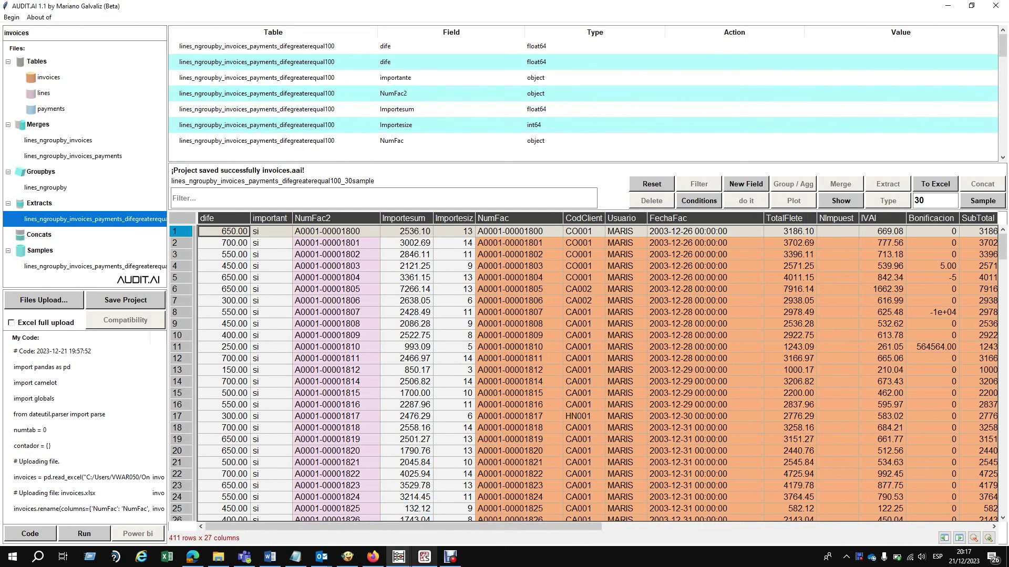